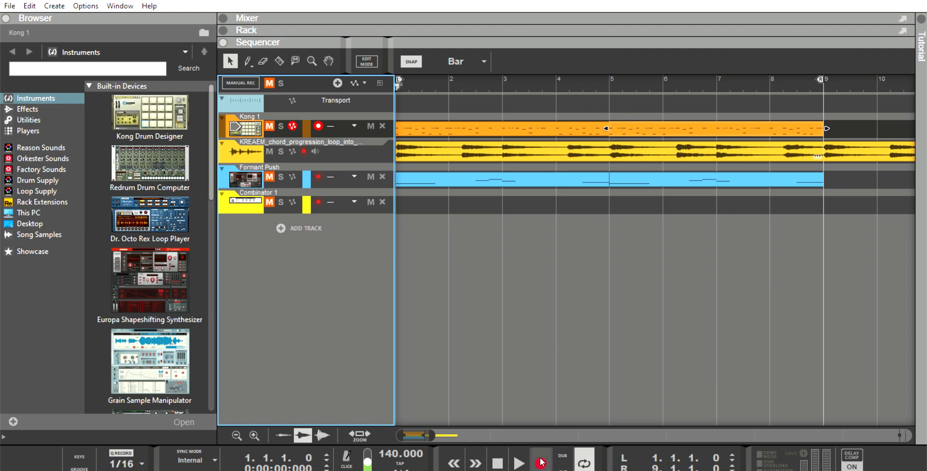
- Play the arrangement for a few bars, stop playback and return the playhead to the song start
click(524, 459)
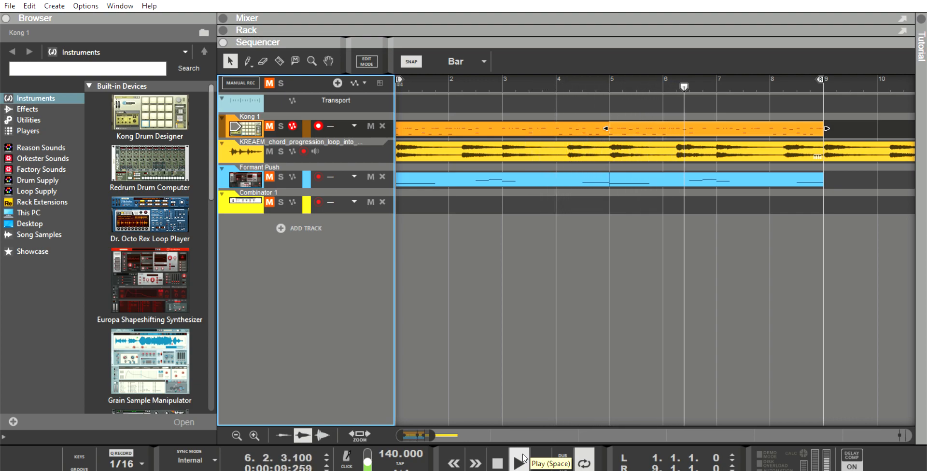
click(497, 462)
click(455, 457)
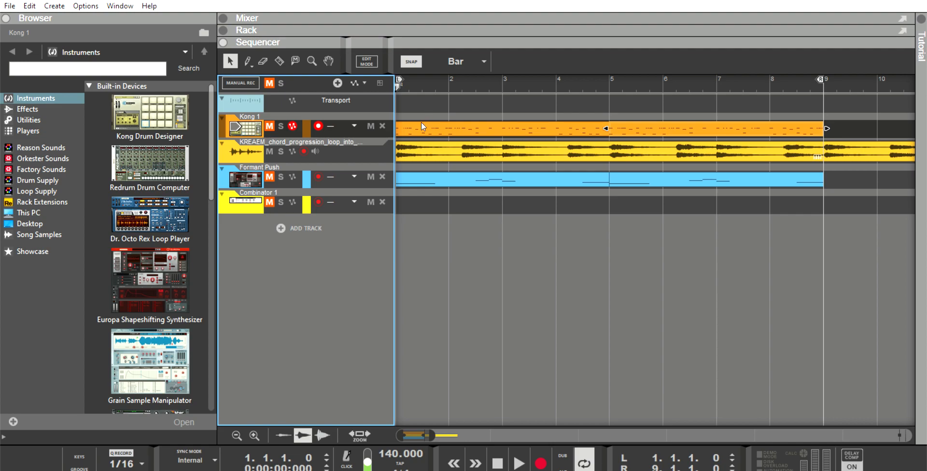
- Show the rack and examine the Kong Drum Designer inside Combinator 1, alongside the Redrum and Kong entries in the browser
key(F6)
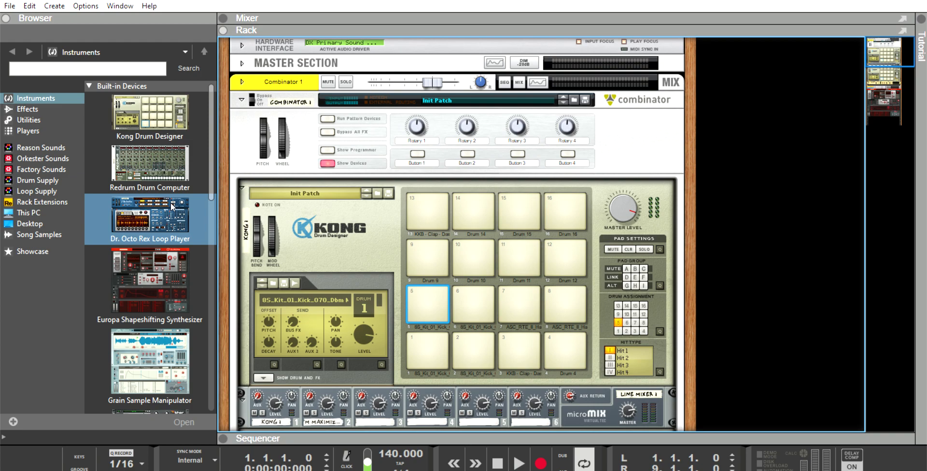
click(161, 173)
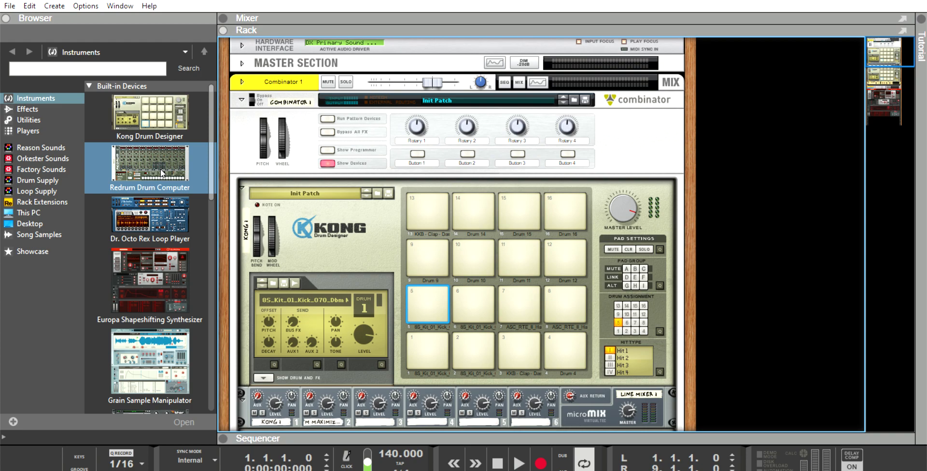
click(161, 123)
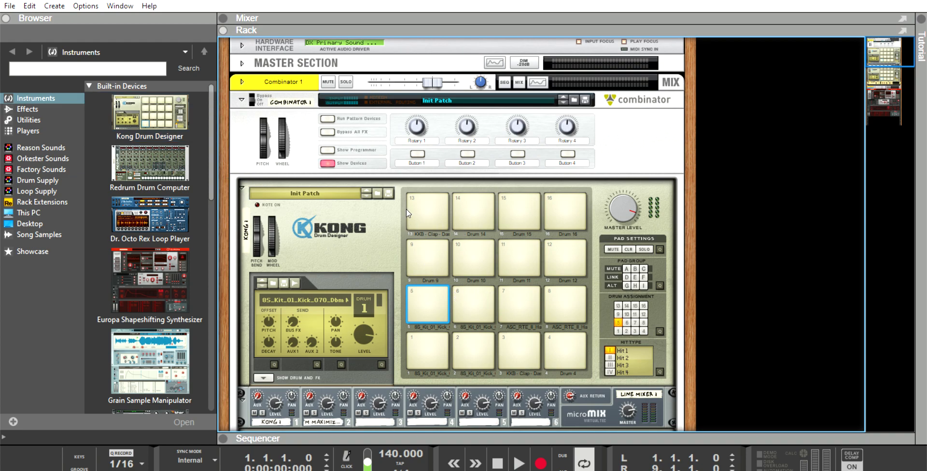
scroll(509, 184, down, 1)
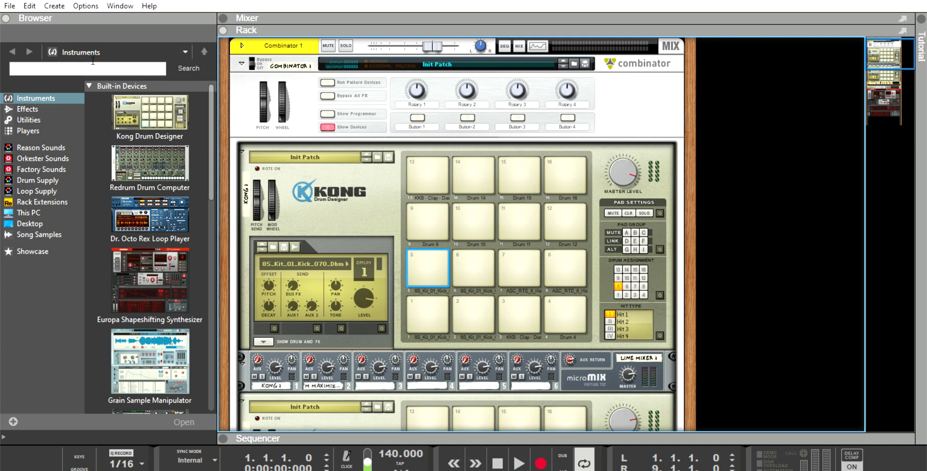
- Browse Kong 1's patches, look into the Kong Kits and Beyer Lekebusch (BL) folders, and return to the Instruments list
click(377, 143)
click(378, 157)
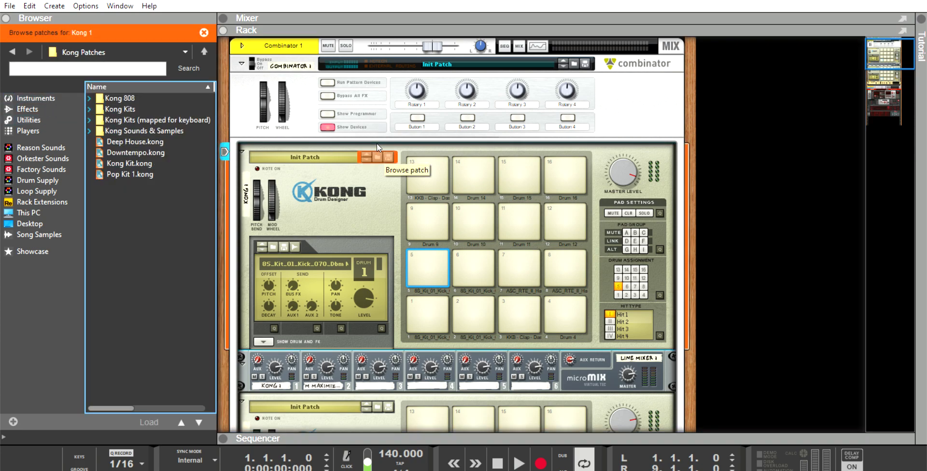
click(90, 109)
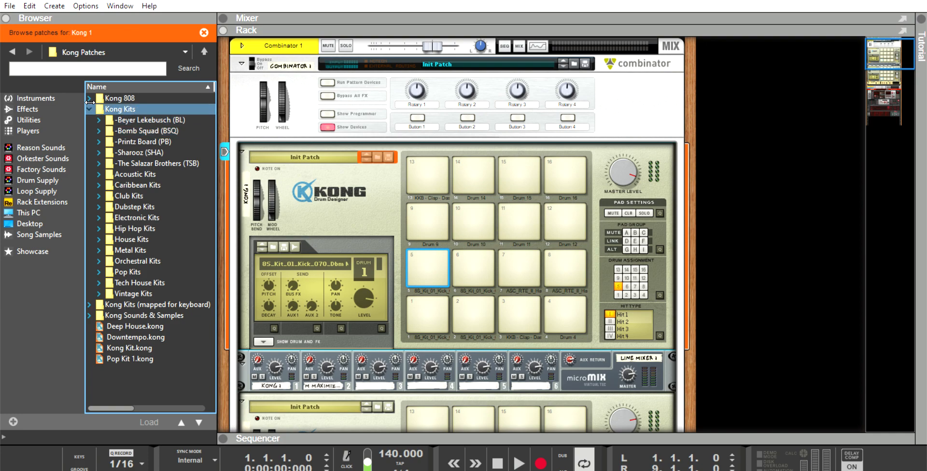
click(102, 118)
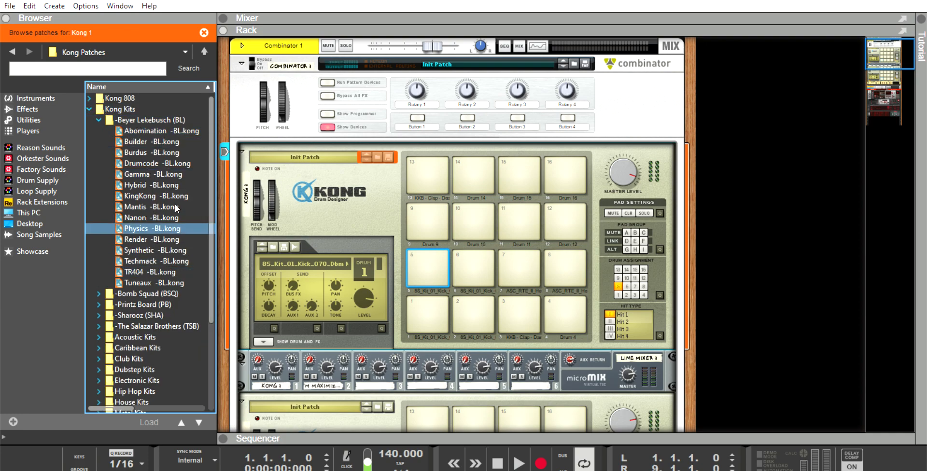
click(98, 120)
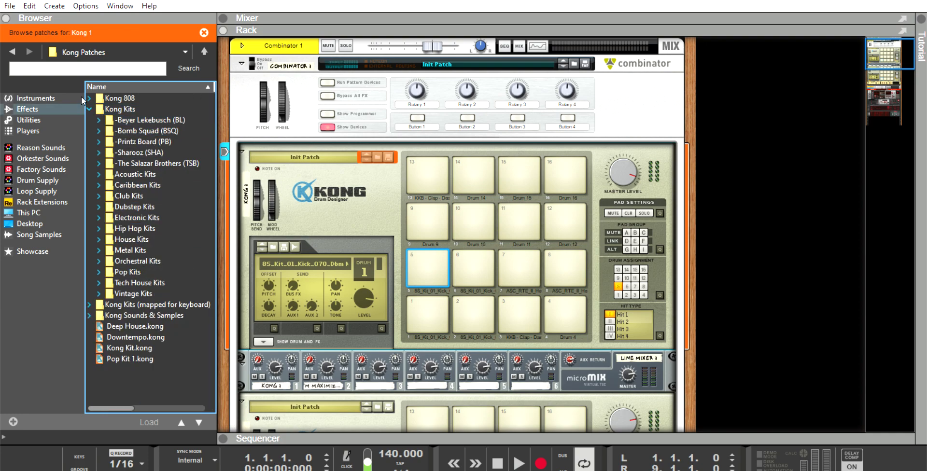
click(90, 110)
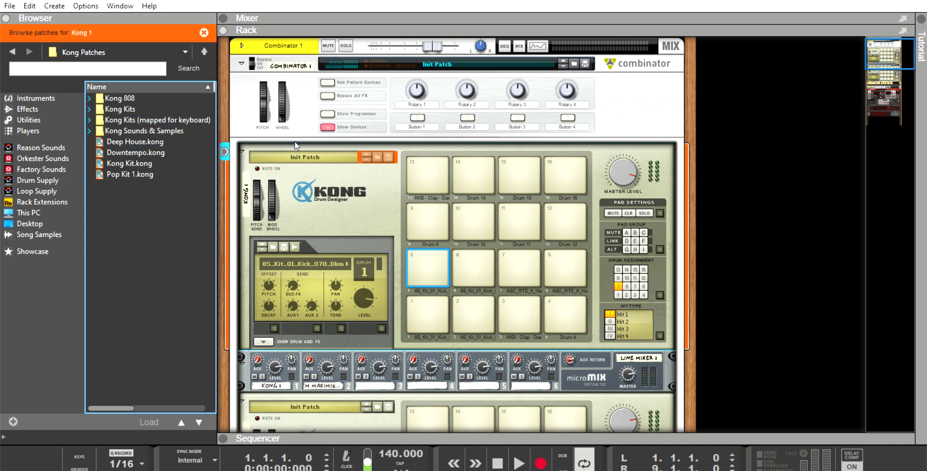
click(40, 95)
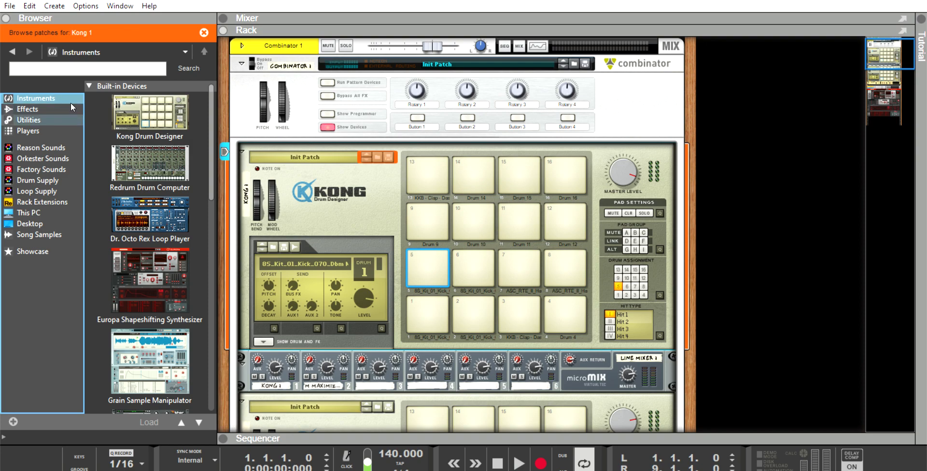
- Audition the kick and hi-hat sounds on Kong 1's pads 1, 2, 5, 6, 7 and 8
click(425, 304)
click(472, 304)
click(426, 261)
click(458, 261)
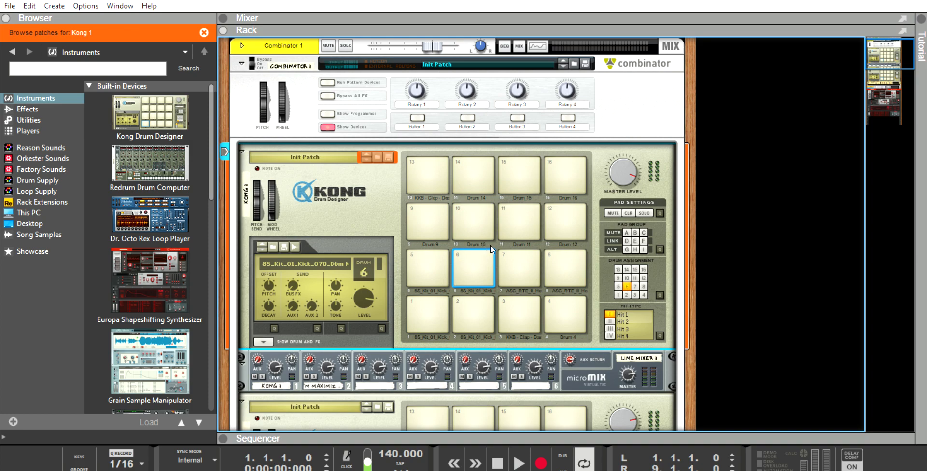
click(529, 261)
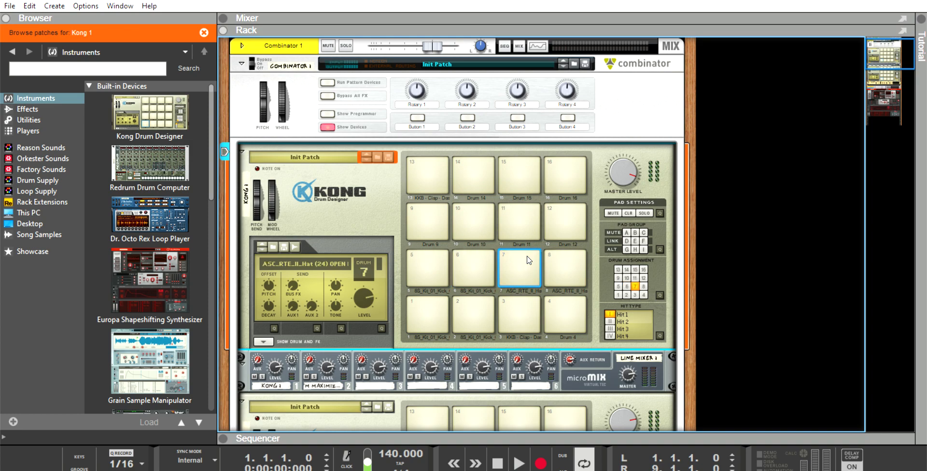
click(579, 263)
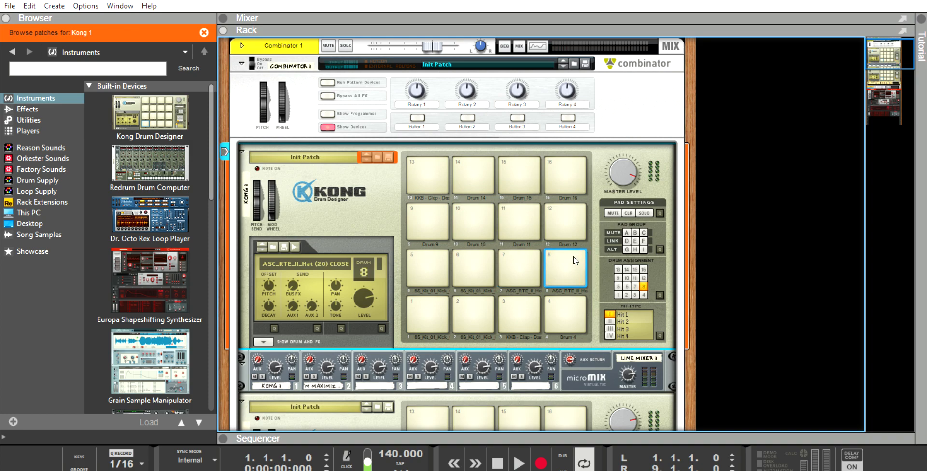
- Audition the clap on Kong 1's pad 3 several times and compare it with its linked pad 13
click(526, 305)
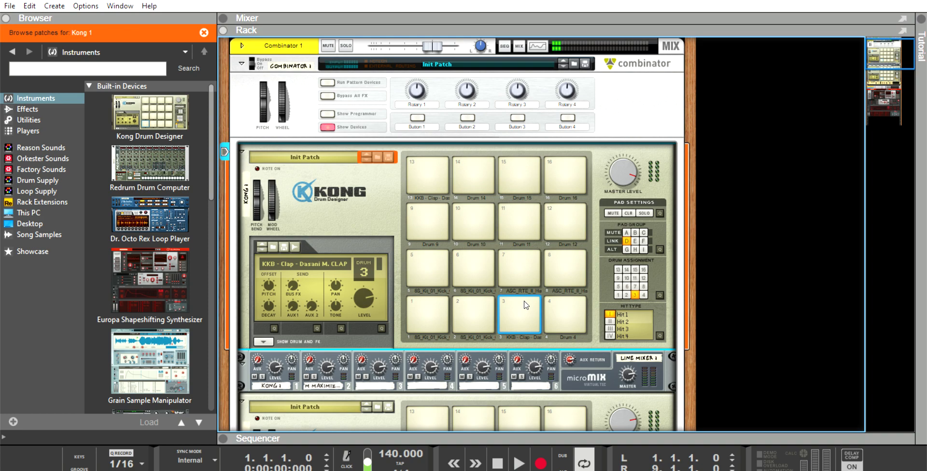
click(525, 305)
click(519, 304)
click(526, 305)
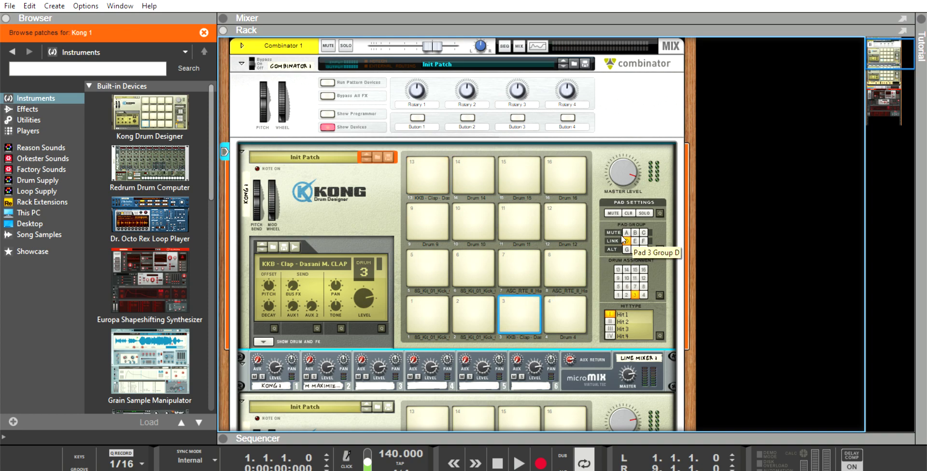
click(419, 161)
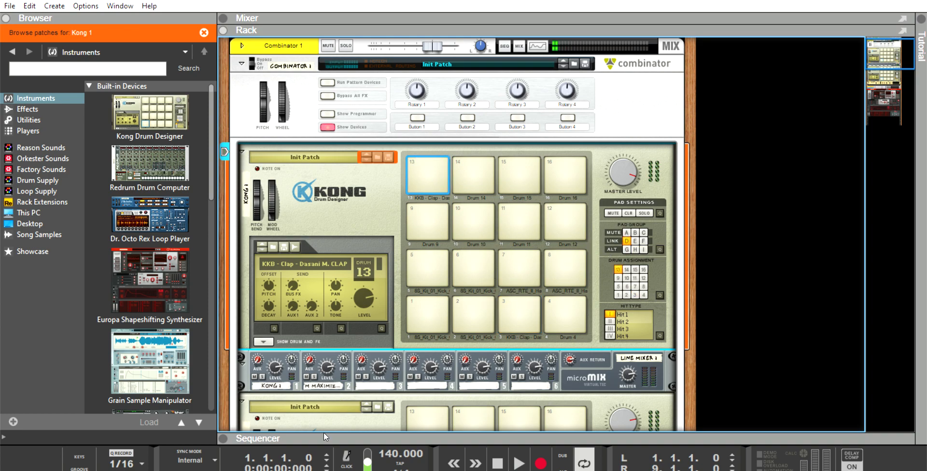
click(521, 307)
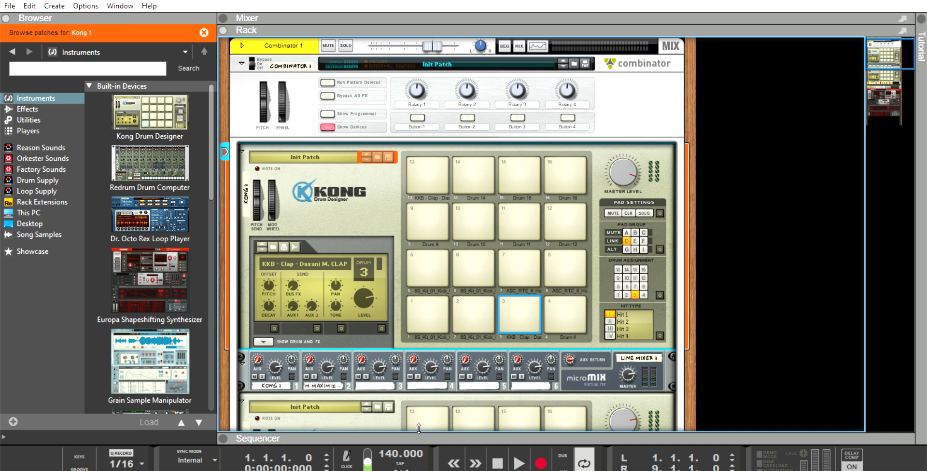
- Return to the sequencer, open the first Kong 1 clip in the note editor and activate the Pencil tool
drag(419, 429, 417, 43)
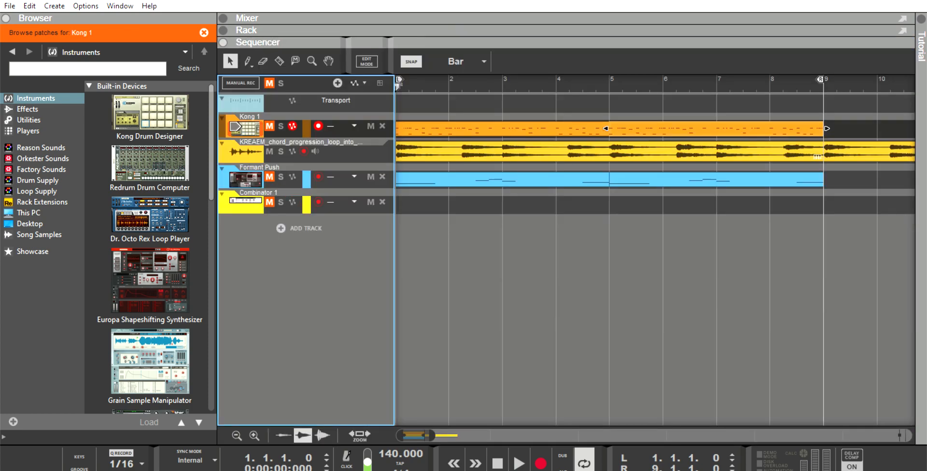
double_click(449, 118)
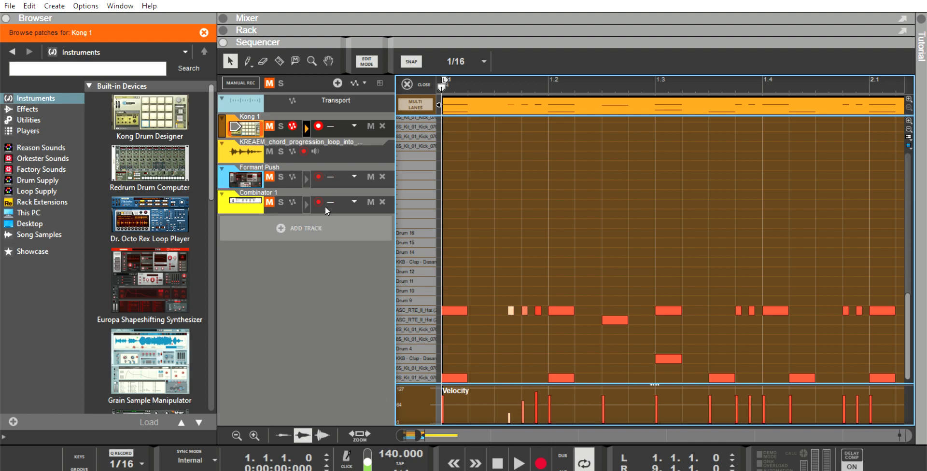
click(249, 56)
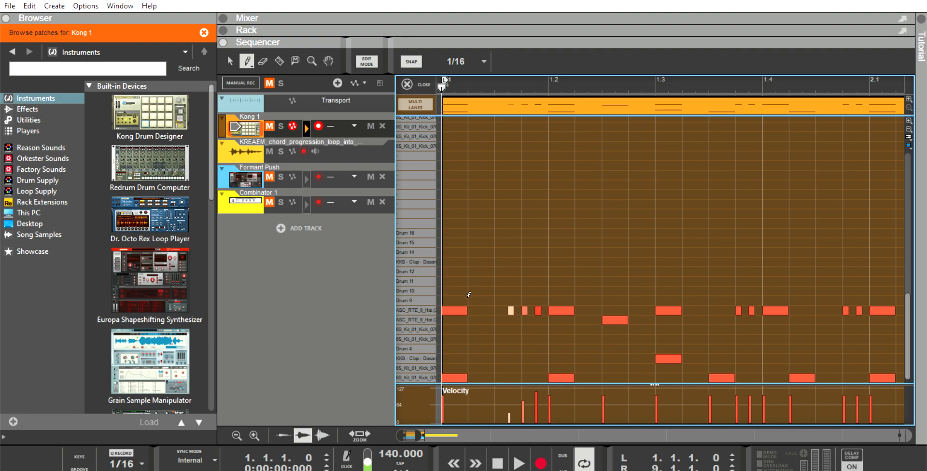
- Move the loop's right locator to bar 5
click(734, 467)
click(734, 468)
click(734, 467)
click(734, 468)
- Select the open hi-hat note and the clap note in the drum pattern, and play the loop briefly
click(235, 58)
click(618, 318)
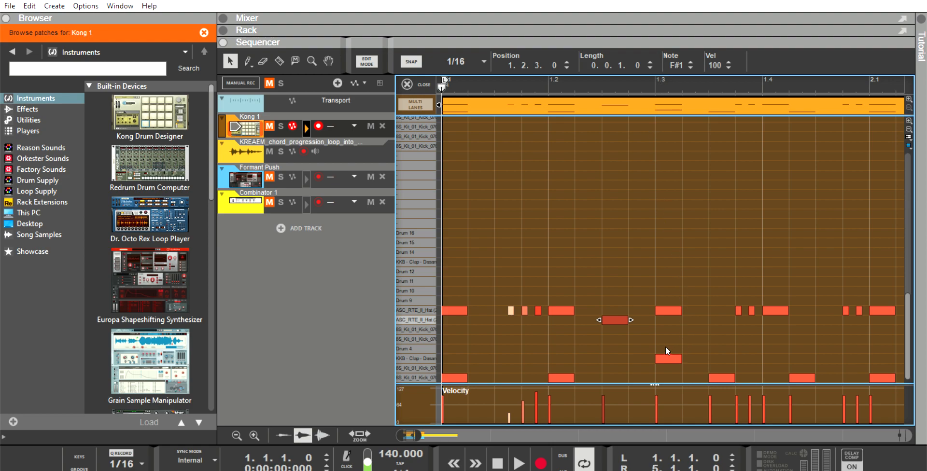
key(Right)
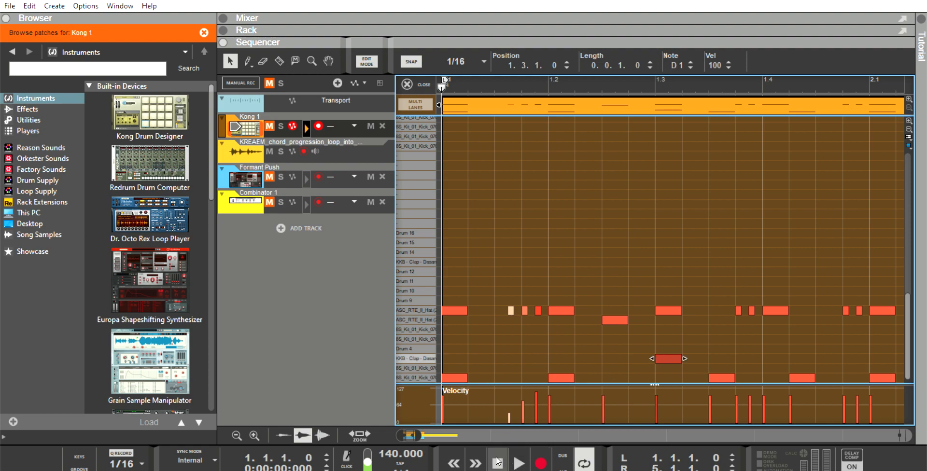
click(521, 455)
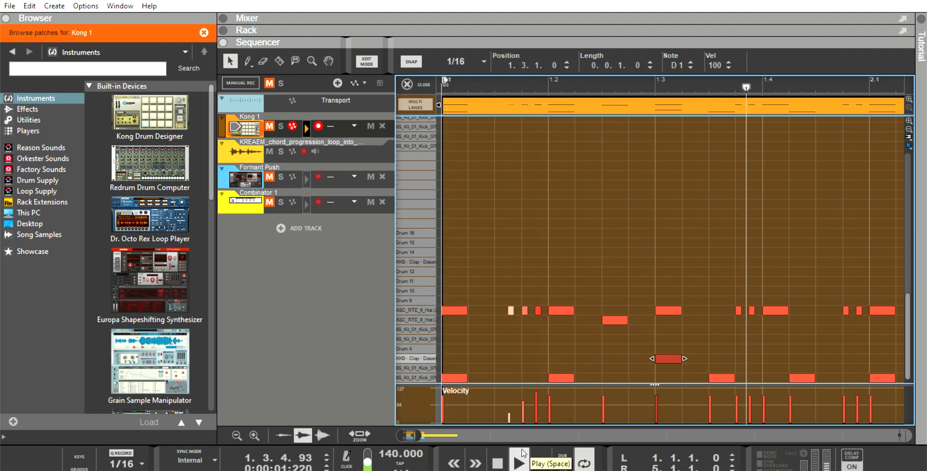
click(496, 462)
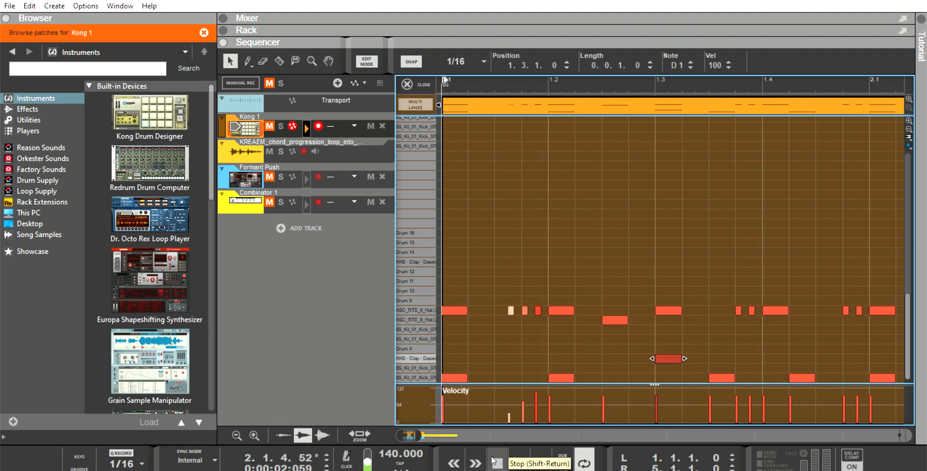
- Mute the KREAEM chord progression track, unmute Kong 1 and reopen its first clip in the note editor
click(272, 143)
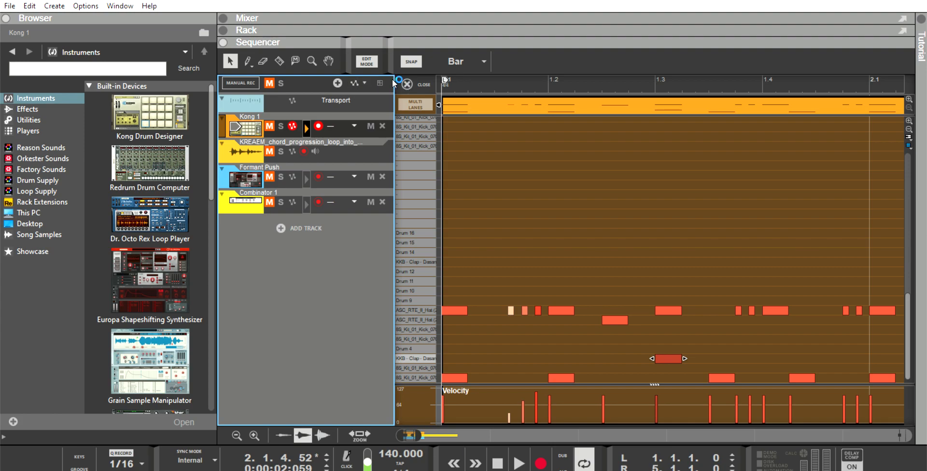
click(409, 84)
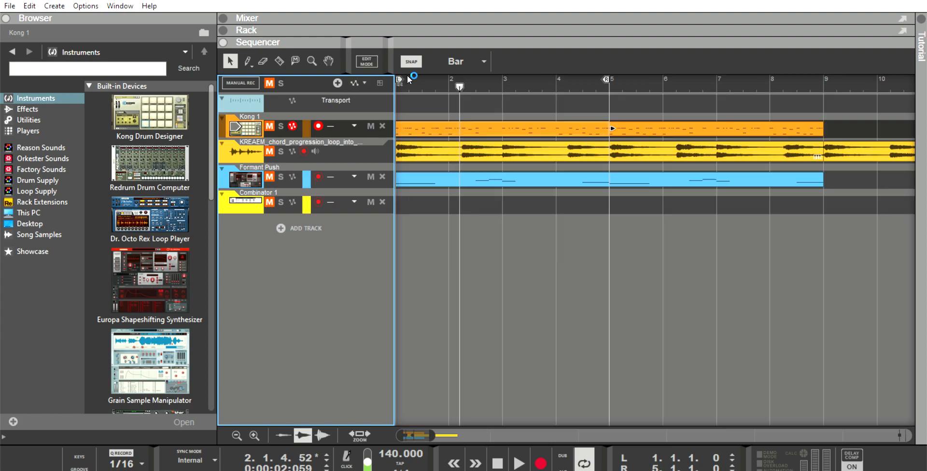
click(271, 121)
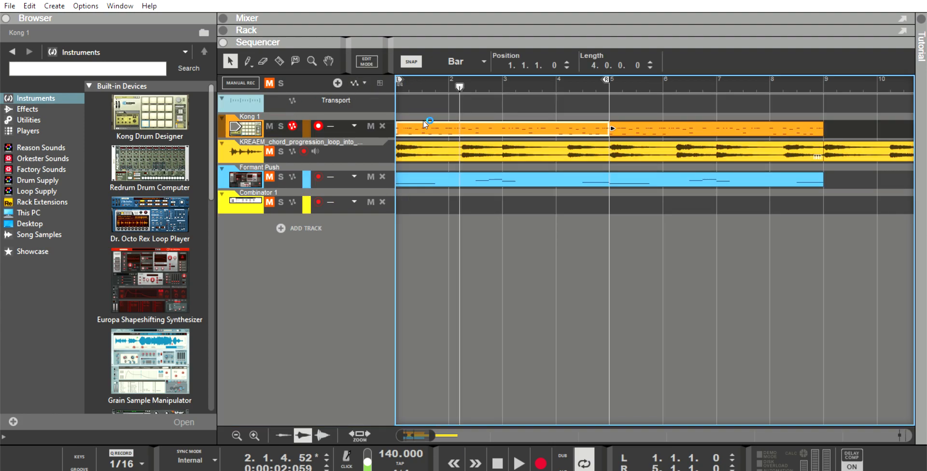
double_click(424, 121)
- Play the Kong 1 drum loop from the start, stop it and return the playhead to bar 1
click(454, 462)
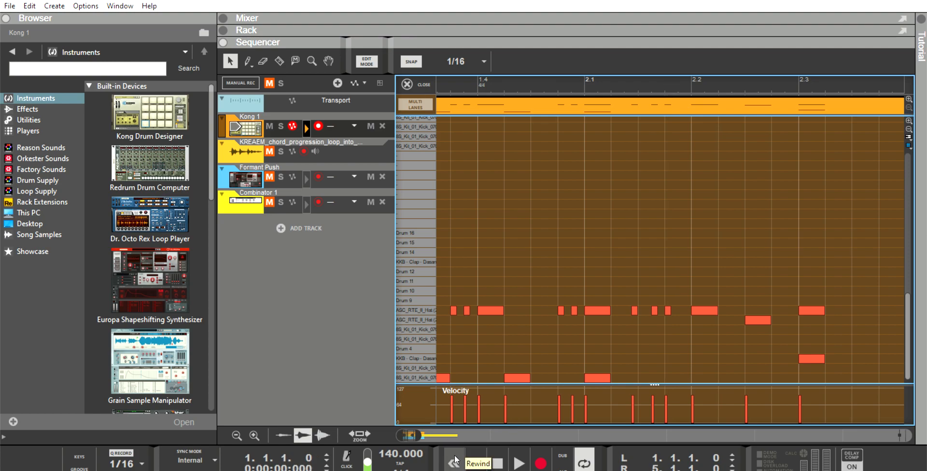
click(521, 458)
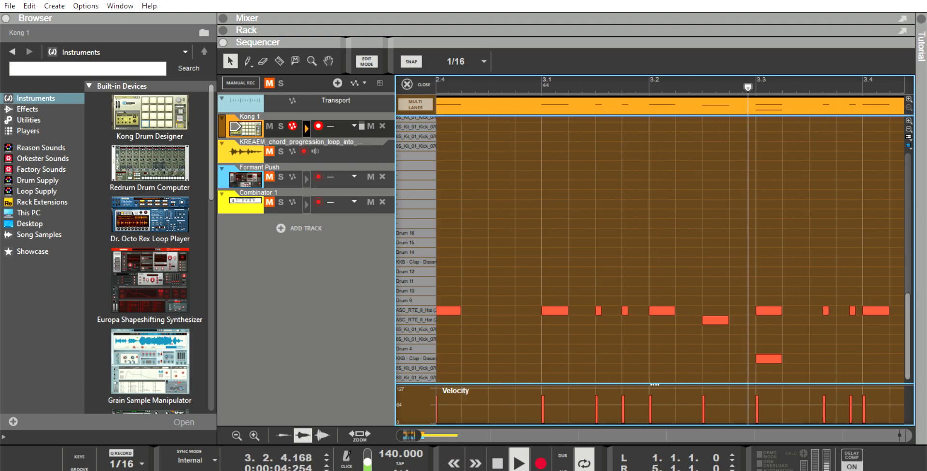
click(497, 462)
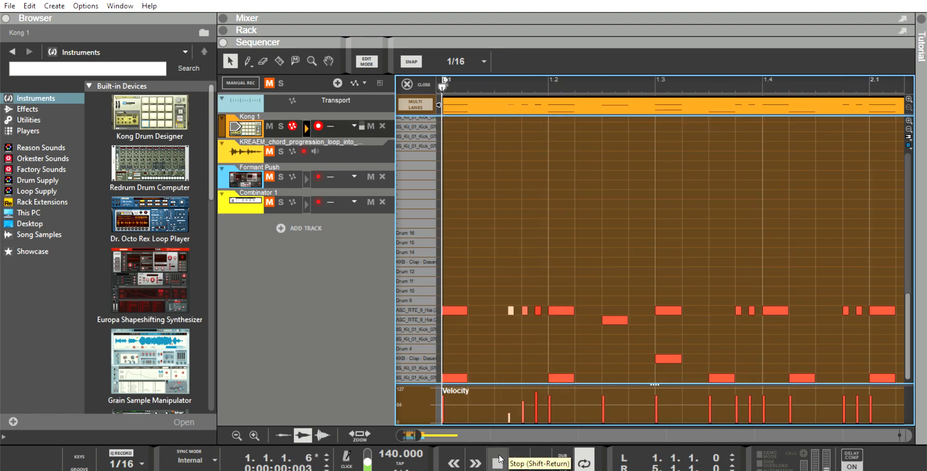
click(454, 461)
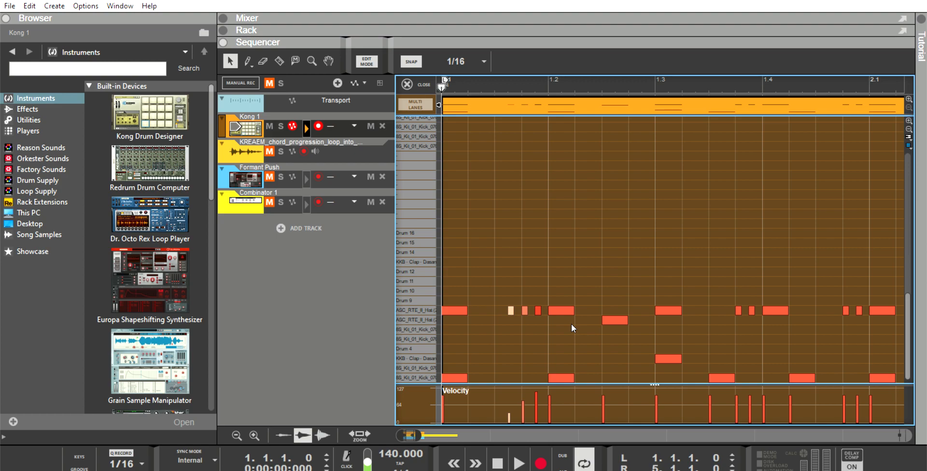
- Set the note editor's snap value to 1/64
click(486, 55)
click(502, 47)
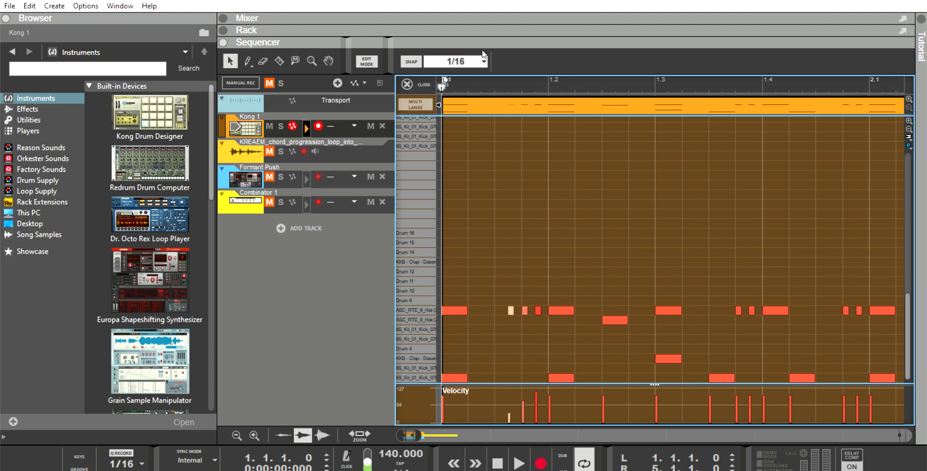
click(466, 194)
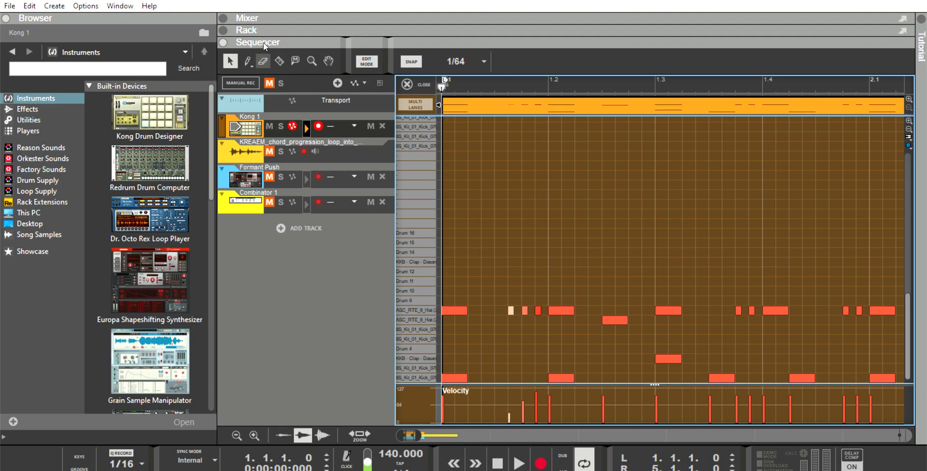
- Restore the selection tool and close the Kong 1 note editor to return to the arrangement
key(w)
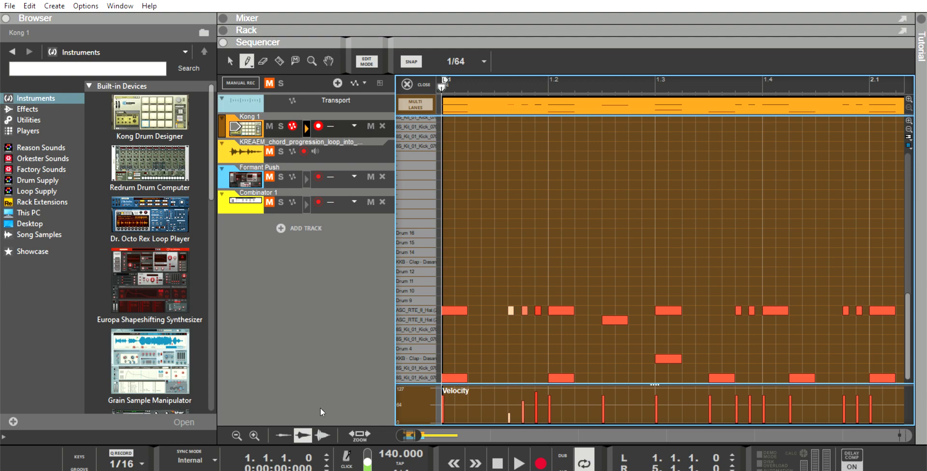
click(229, 60)
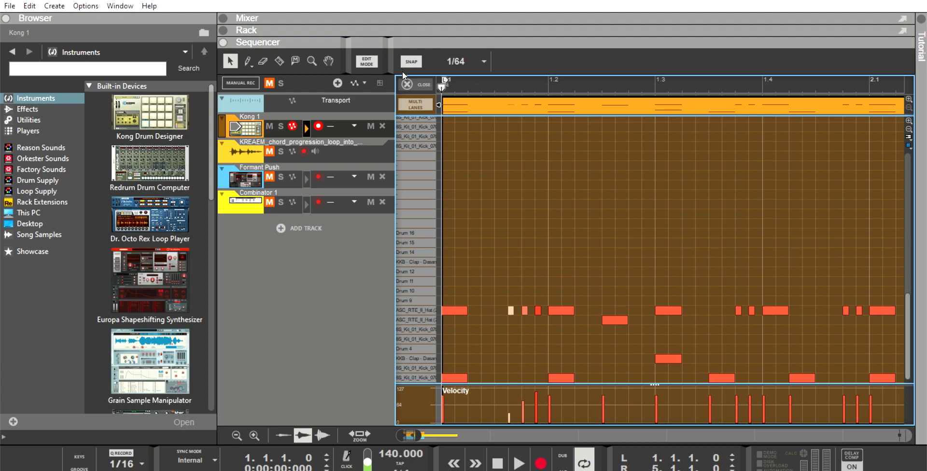
click(408, 85)
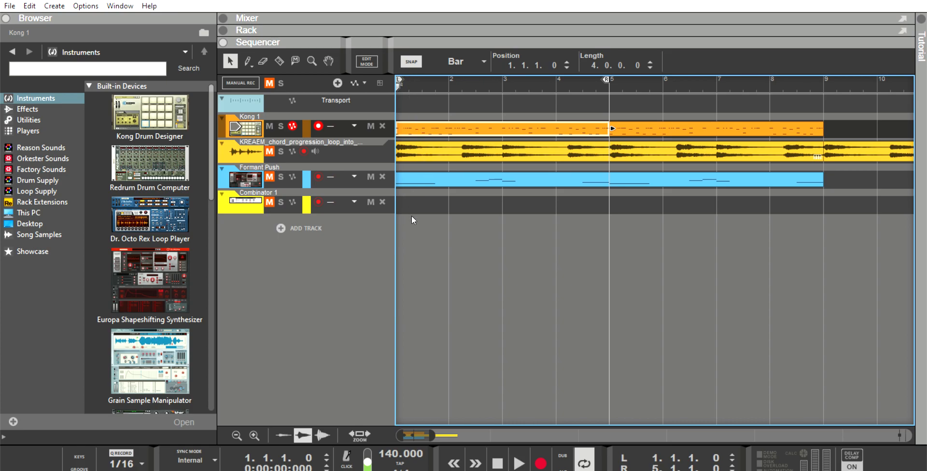
- On the back of the rack, disconnect Line Mixer 1's master output cables and Kong 1's main audio output cables
key(F6)
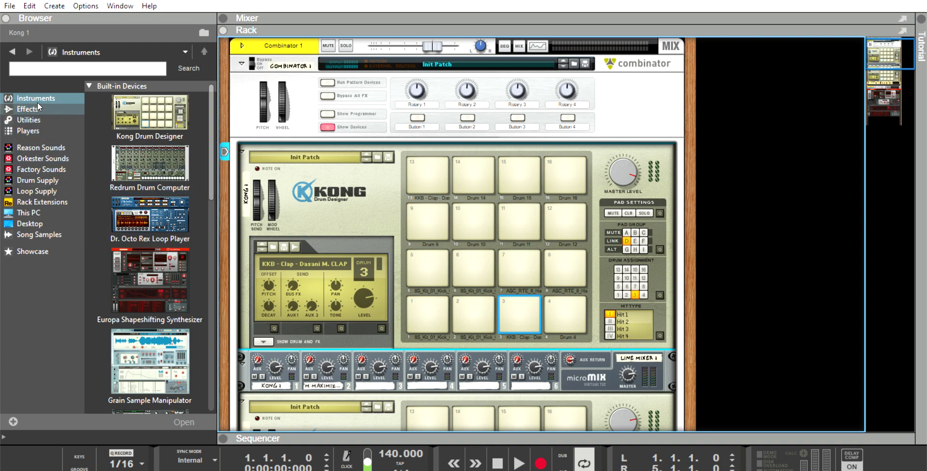
click(35, 119)
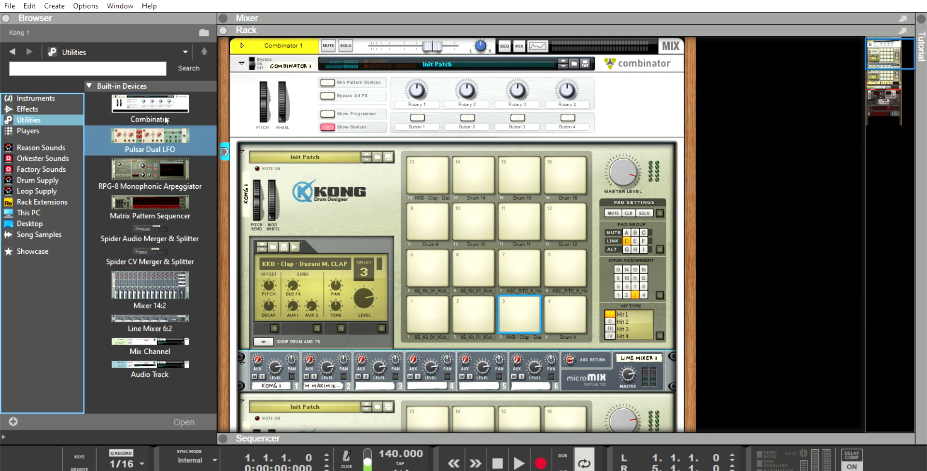
key(Tab)
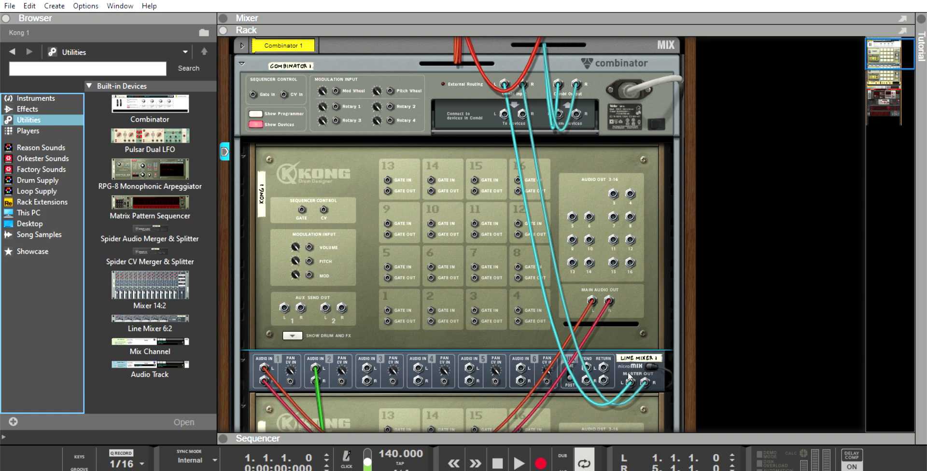
drag(628, 372, 616, 334)
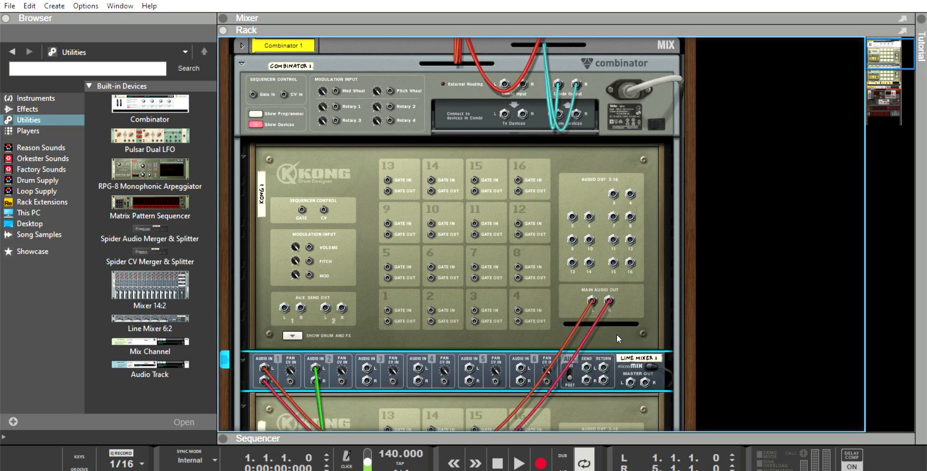
drag(608, 302, 621, 329)
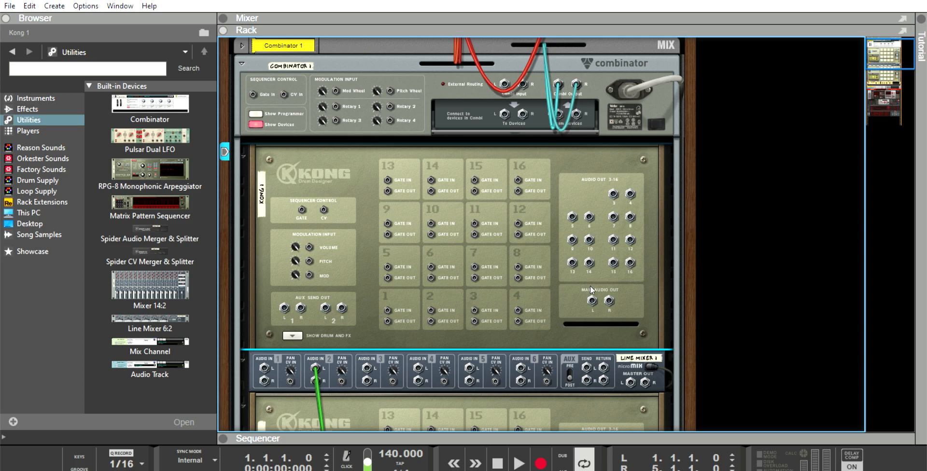
- Connect Kong 1's main audio out to Line Mixer 1's audio input 1, and the mixer's master out to the Combi Input
drag(592, 300, 264, 365)
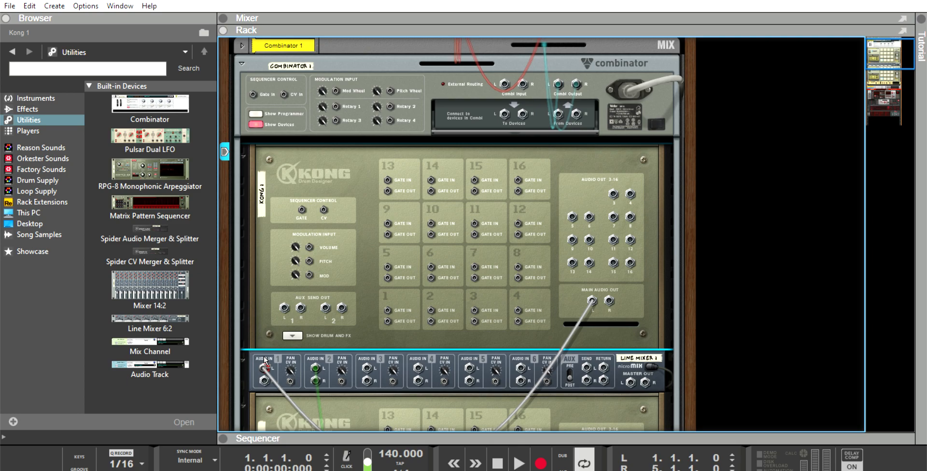
drag(265, 362, 264, 362)
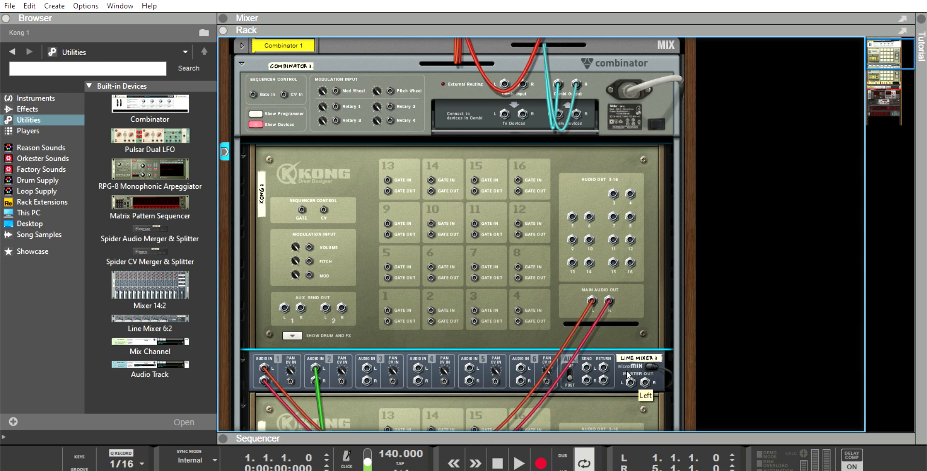
drag(630, 369, 503, 84)
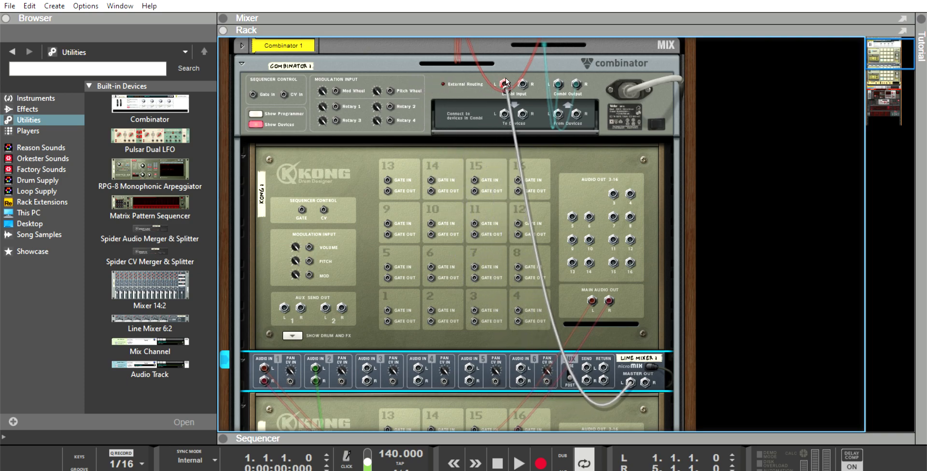
drag(505, 79, 507, 77)
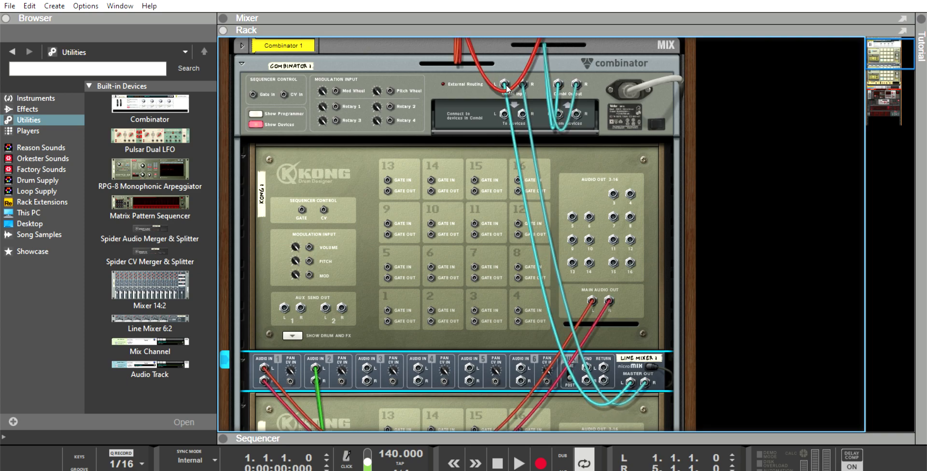
key(Tab)
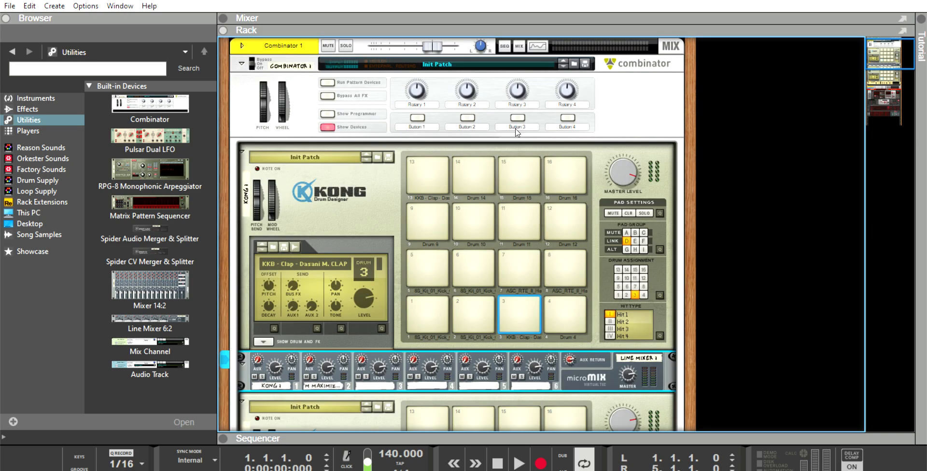
- List the built-in instruments in the browser and examine the two Kong devices around Line Mixer 1 in the rack
scroll(516, 132, down, 3)
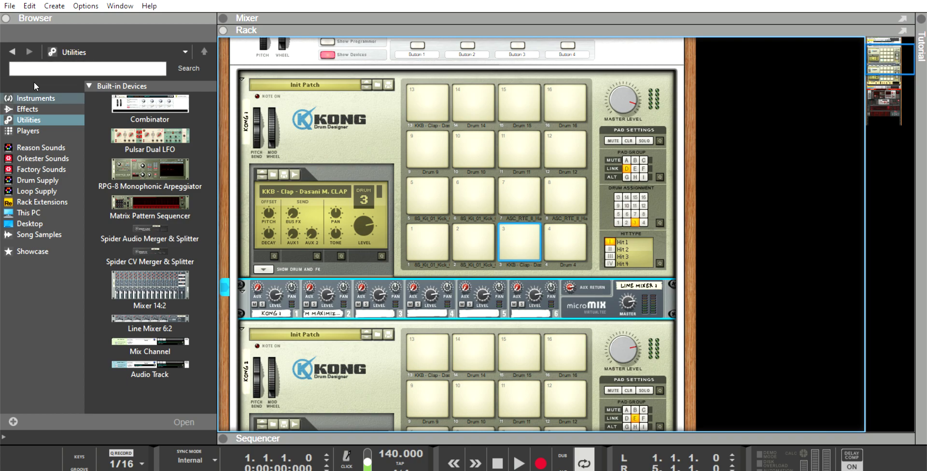
click(35, 98)
click(131, 102)
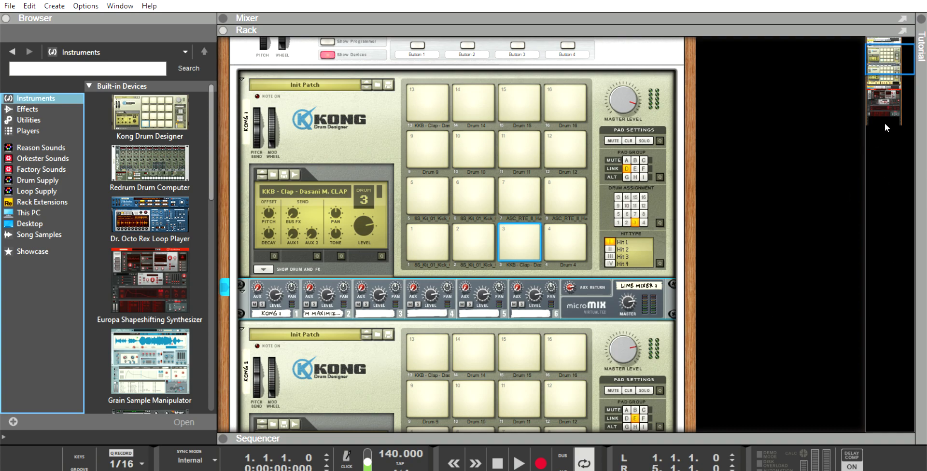
scroll(772, 164, down, 3)
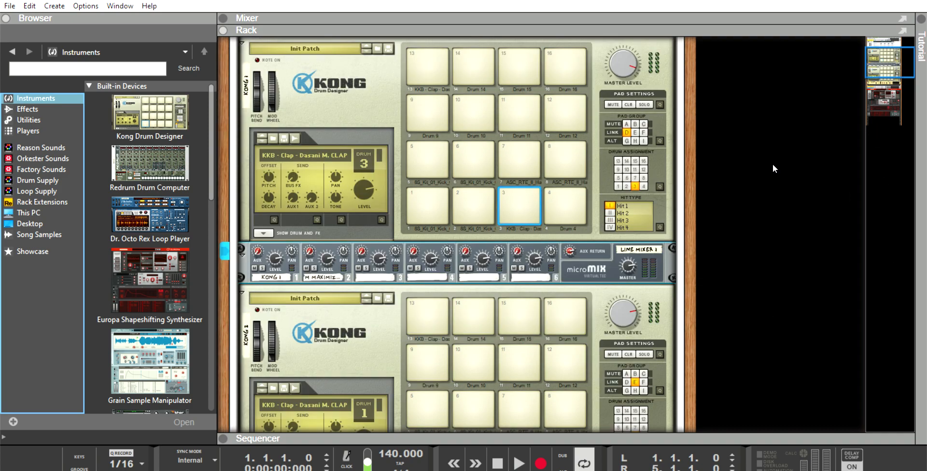
scroll(771, 164, down, 2)
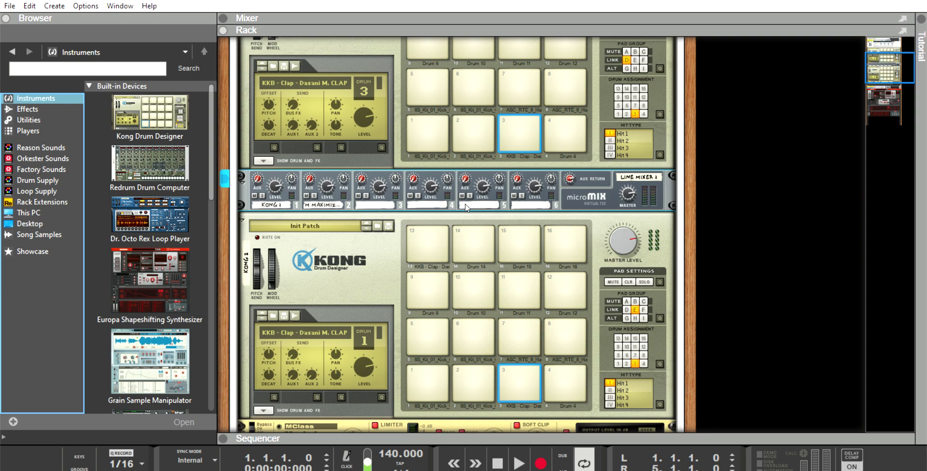
- Browse the patches for Kong 2, look inside the Beyer Lekebusch folder of Kong Kits, and audition pad 3
click(377, 226)
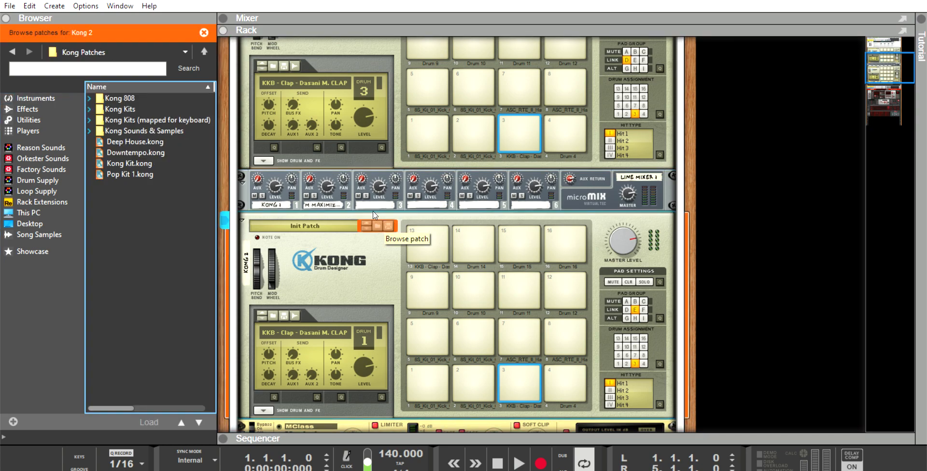
click(89, 109)
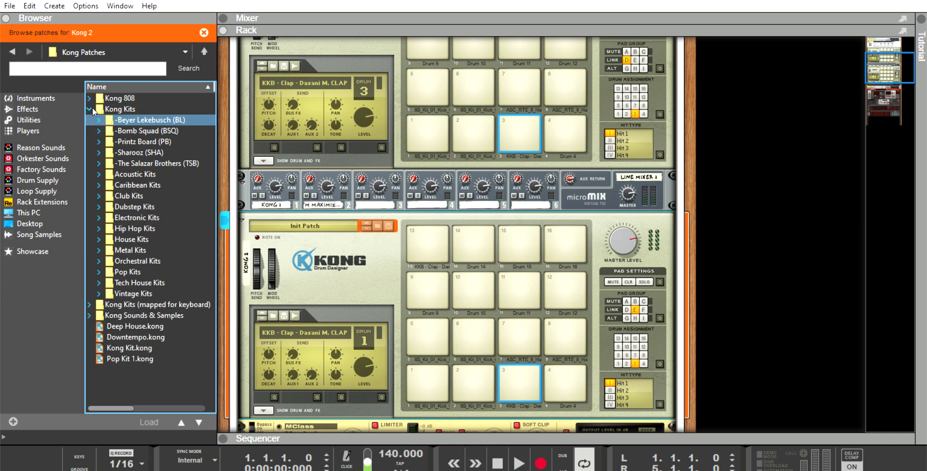
click(98, 120)
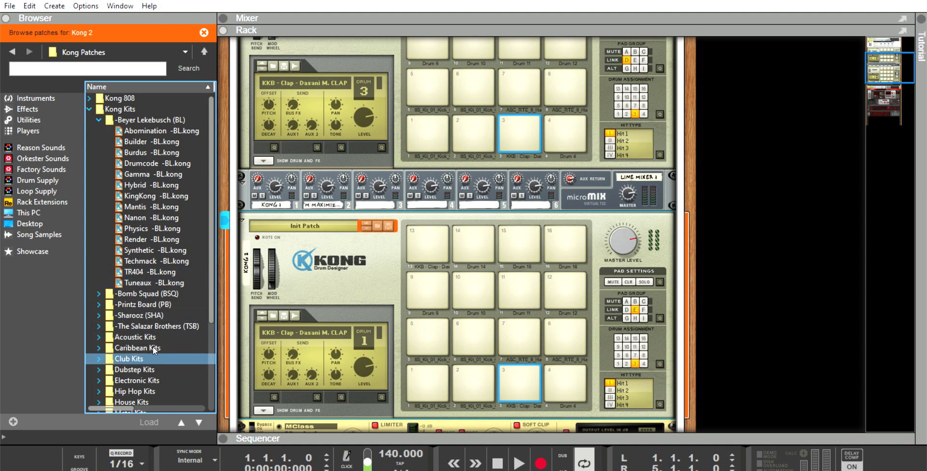
click(98, 119)
click(89, 109)
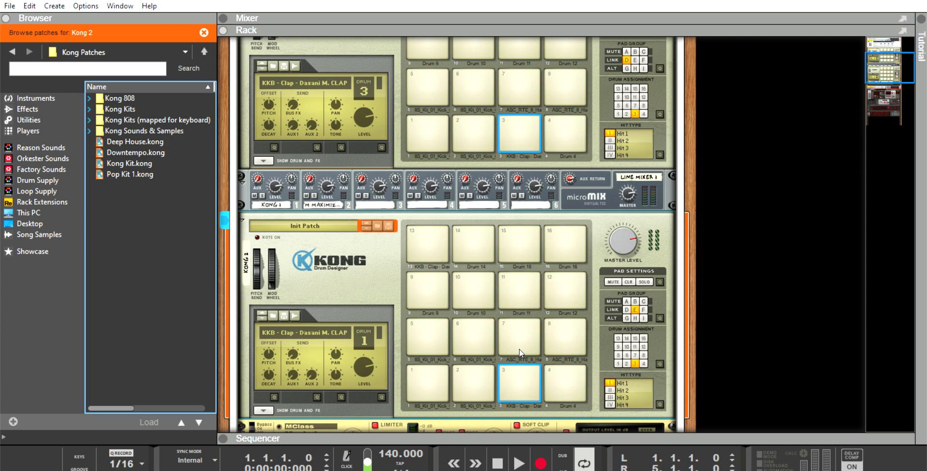
click(517, 373)
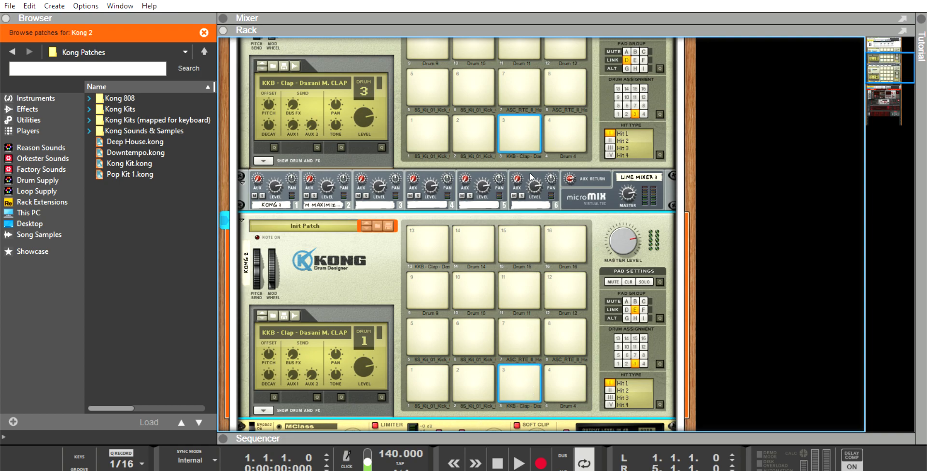
click(518, 372)
- Examine the Combinator 1 channel's dynamics section in the mixer and return to the rack
drag(463, 427, 463, 36)
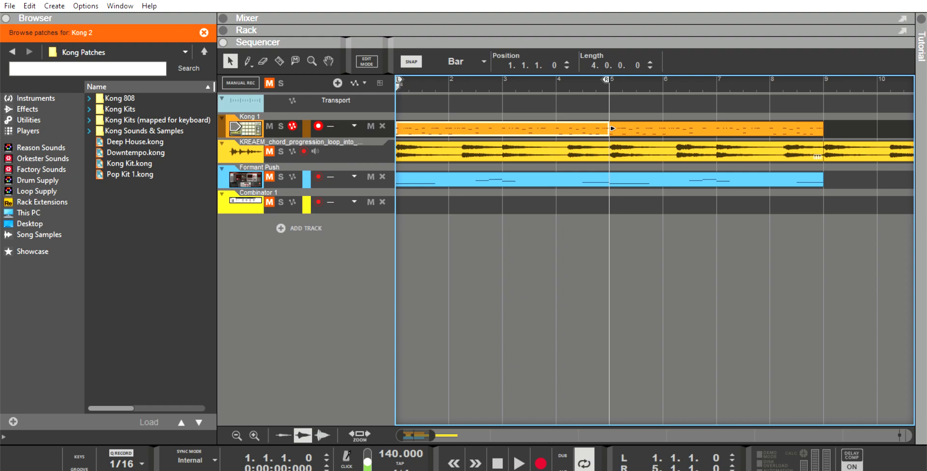
key(F5)
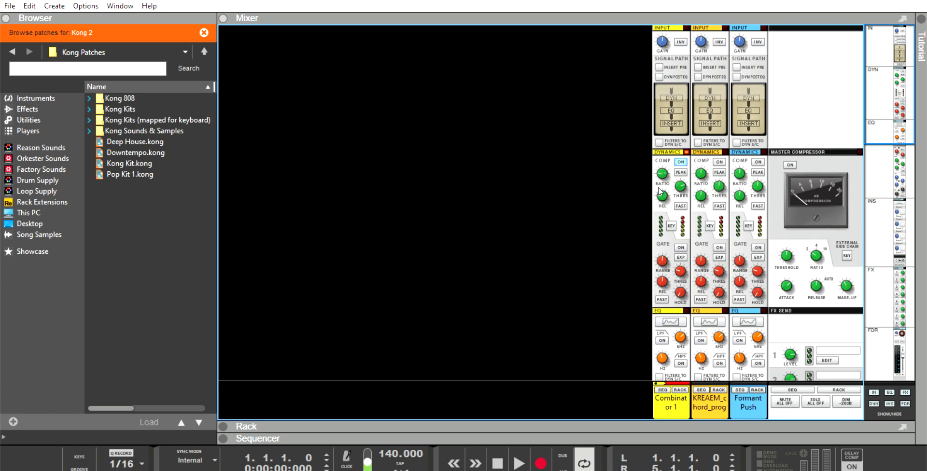
mouse_move(665, 172)
drag(459, 424, 454, 30)
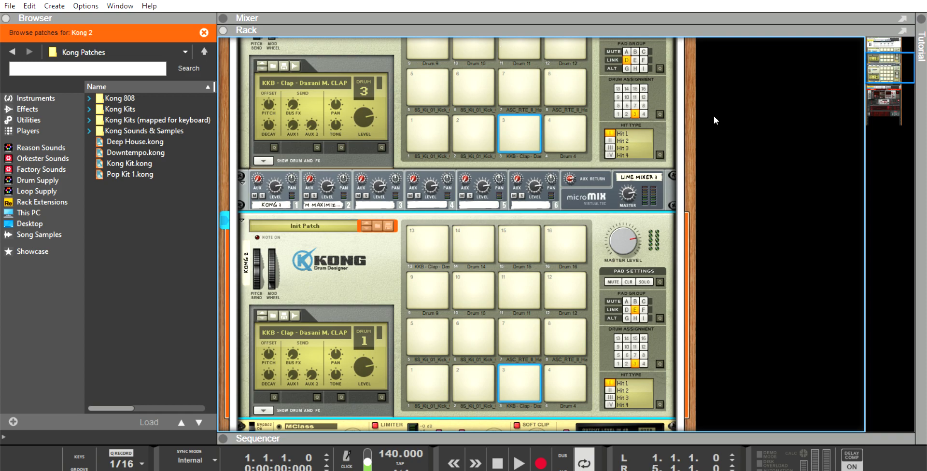
- Browse the built-in effects as far as the MClass Equalizer, Compressor, Maximizer and Stereo Imager
scroll(831, 124, down, 3)
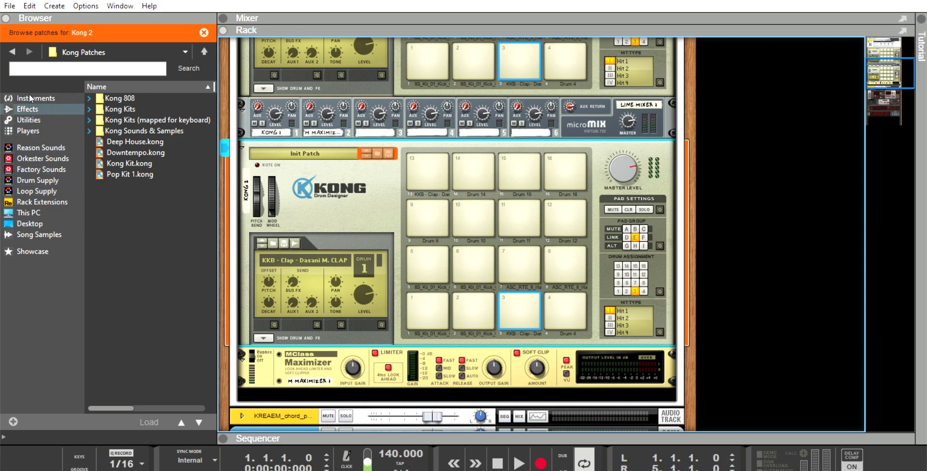
click(31, 108)
click(36, 117)
click(36, 109)
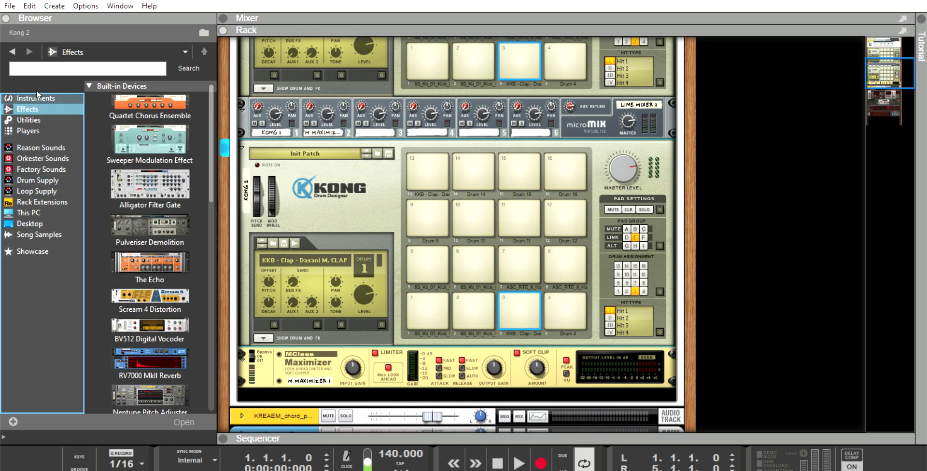
drag(213, 172, 203, 224)
scroll(187, 306, down, 5)
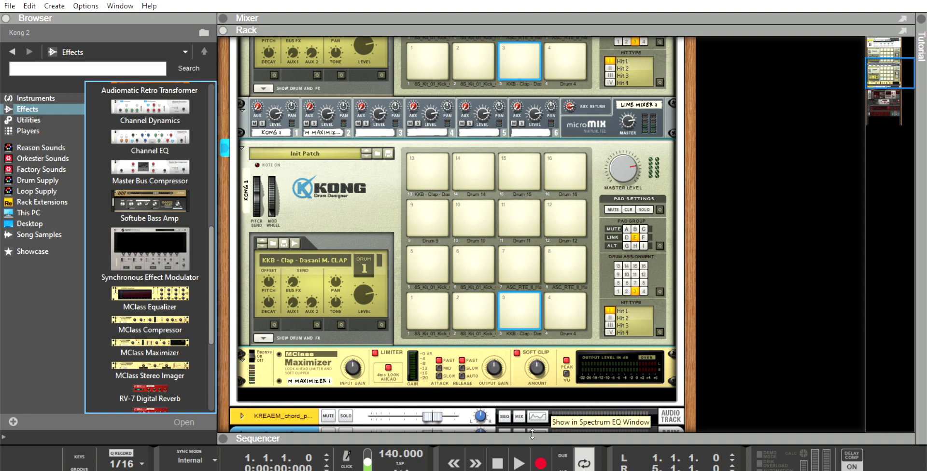
- In the sequencer, move both Kong 1 drum clips to the Combinator 1 track
drag(531, 434, 532, 38)
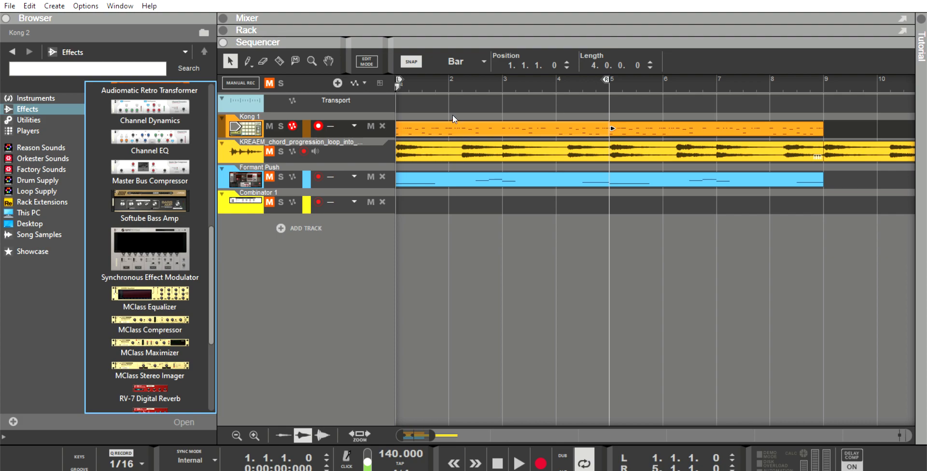
drag(841, 114, 396, 92)
drag(563, 127, 542, 204)
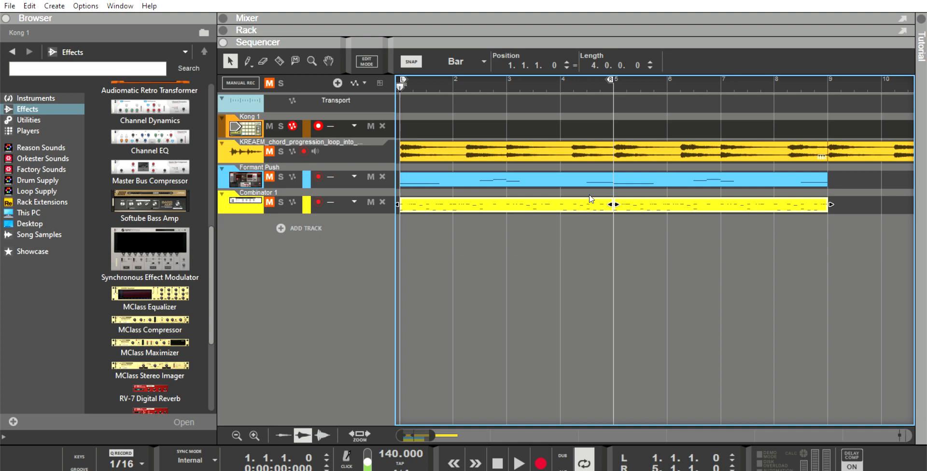
- Move both drum clips from the Combinator 1 track to the Kong 1 track and select the clip at bar 5
drag(590, 198, 586, 120)
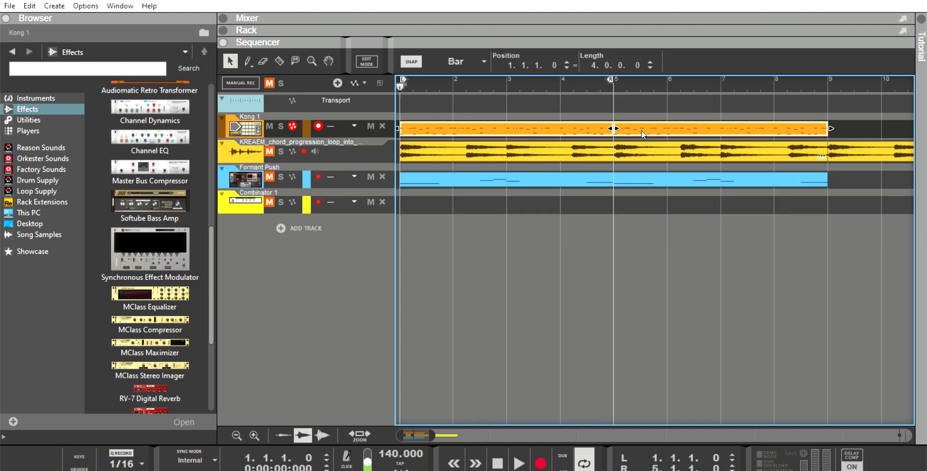
click(824, 114)
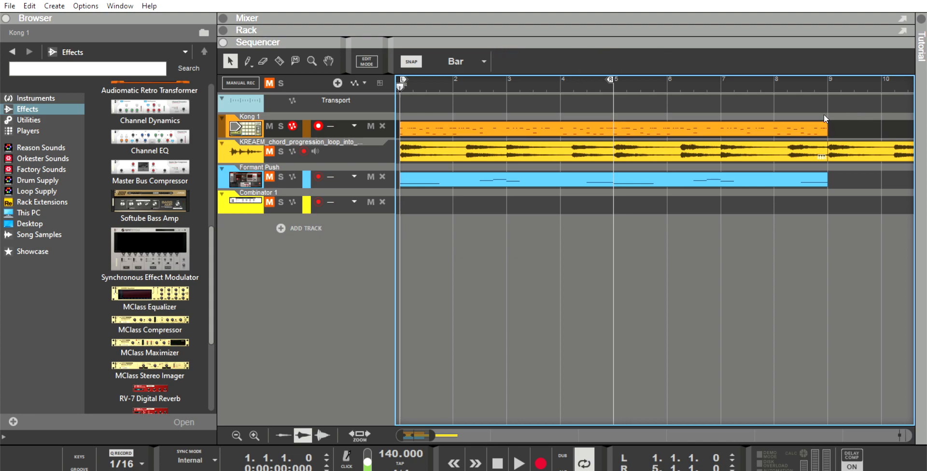
click(676, 127)
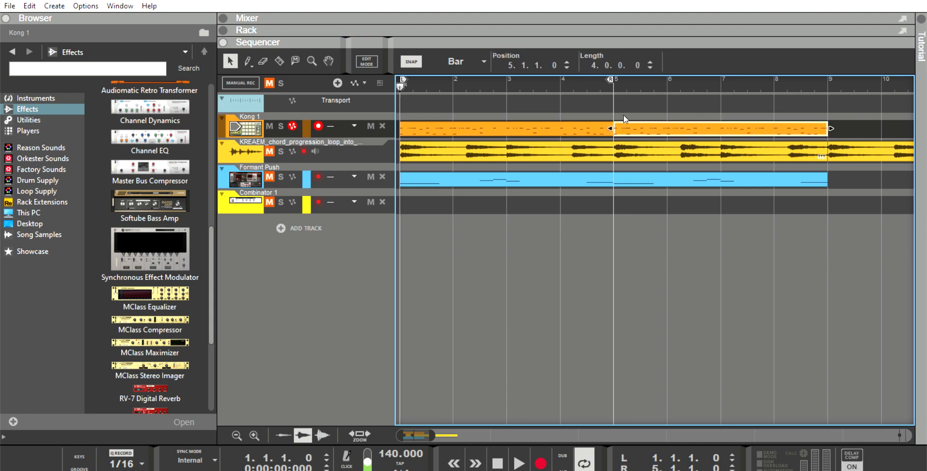
- Set the loop's right locator to bar 9
click(733, 462)
click(732, 463)
click(732, 462)
click(732, 462)
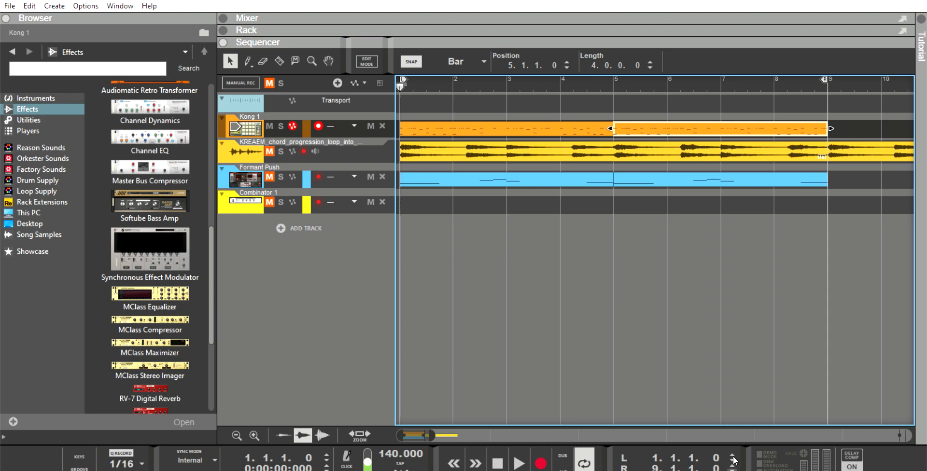
- Unmute the KREAEM chord progression track and start playback of the loop
click(269, 151)
key(space)
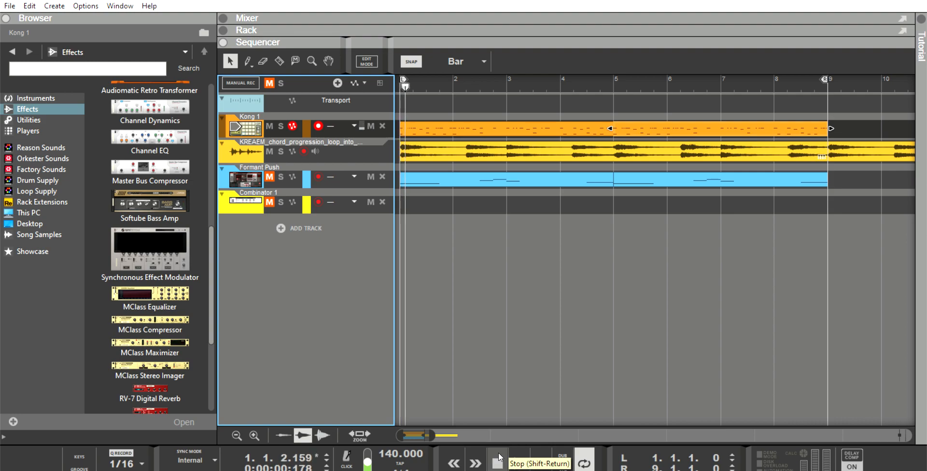
- Return the playhead to bar 1 and move both drum clips from the Kong 1 track to the Combinator 1 track
click(453, 463)
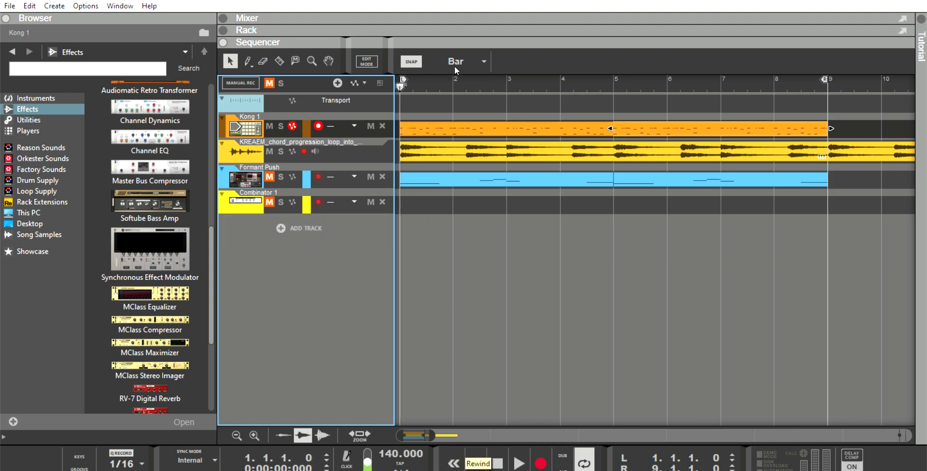
drag(852, 139, 381, 93)
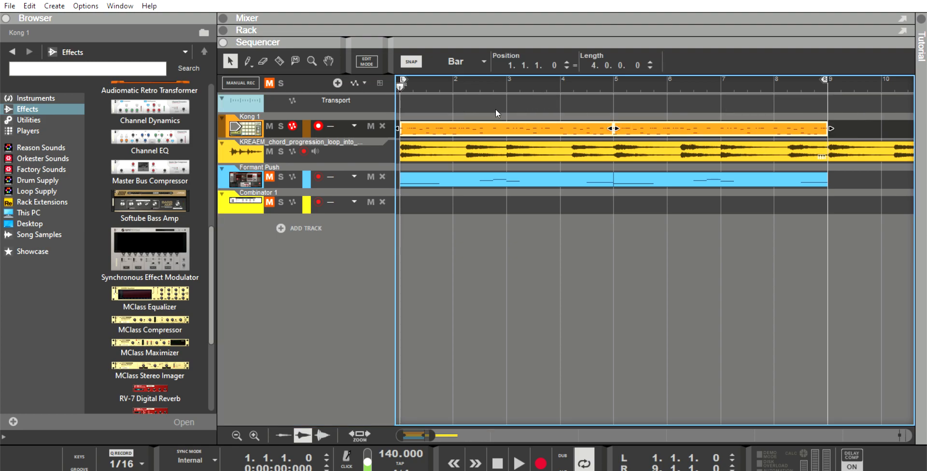
drag(614, 128, 613, 204)
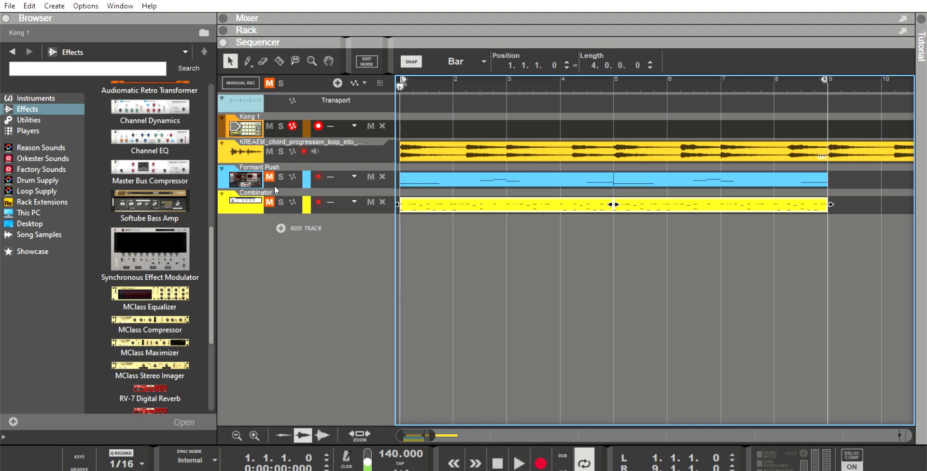
- Unmute the Combinator 1 track and briefly play its drums with the chord loop, returning the playhead to bar 1
click(270, 202)
click(523, 455)
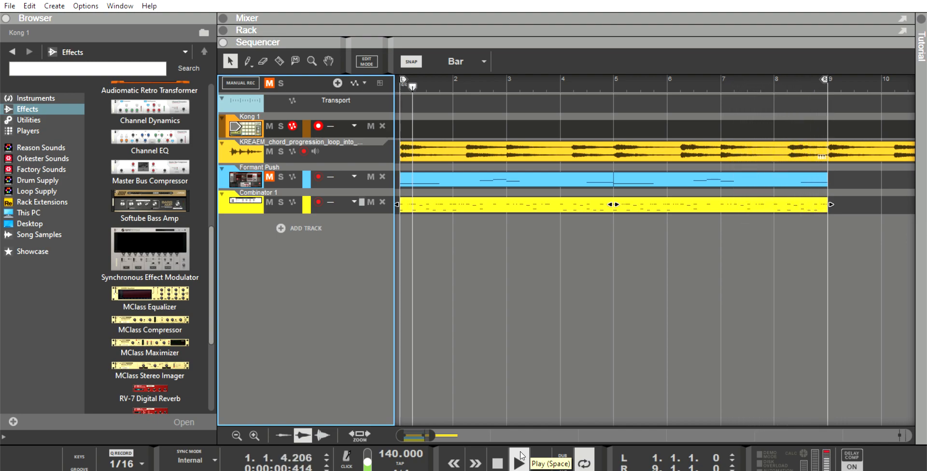
click(498, 463)
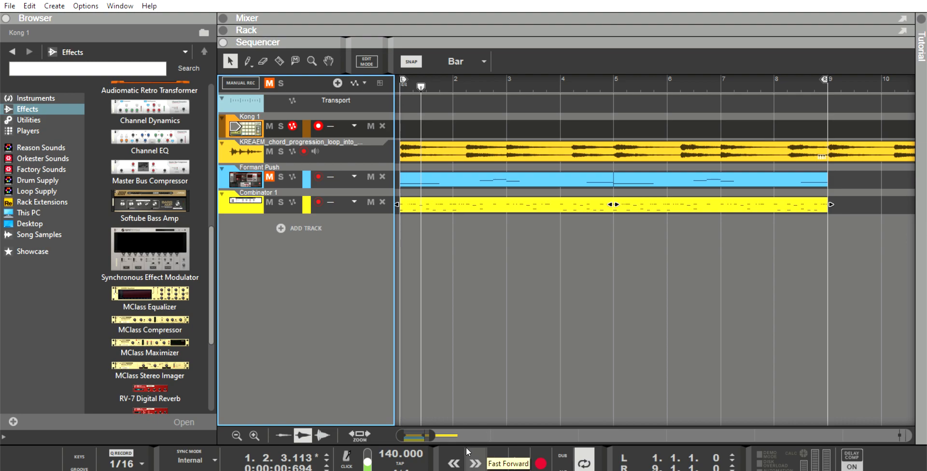
click(456, 463)
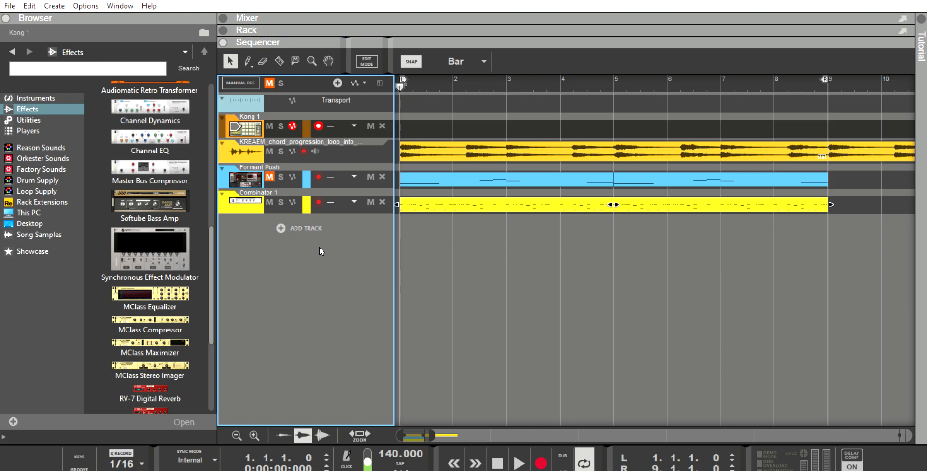
- List the browser's instruments, and unmute the Formant Push track to audition it with the drums and chords, returning to bar 1
click(36, 97)
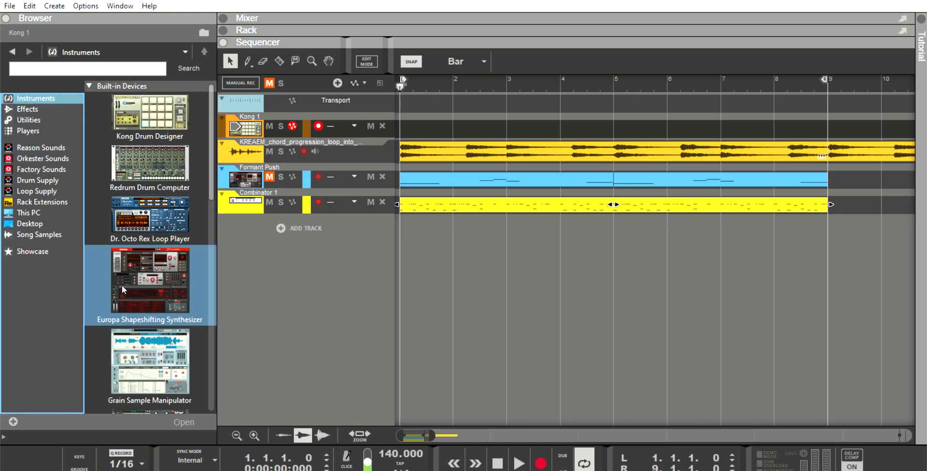
click(269, 177)
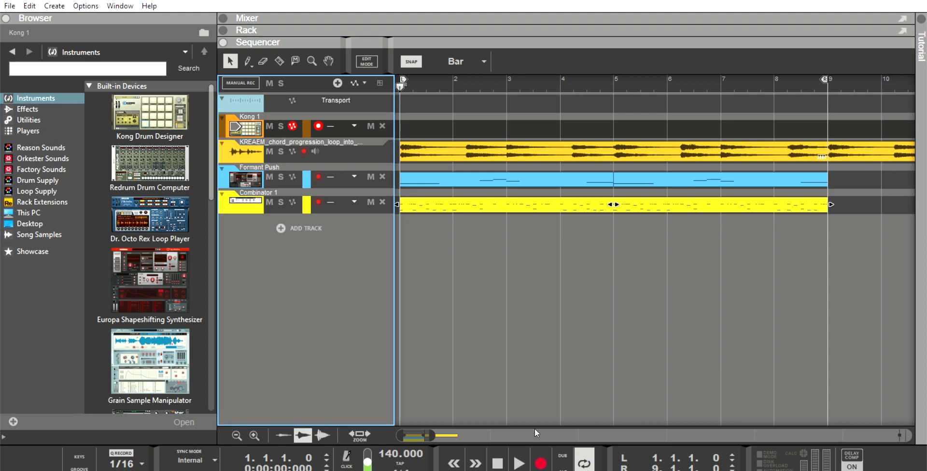
click(521, 454)
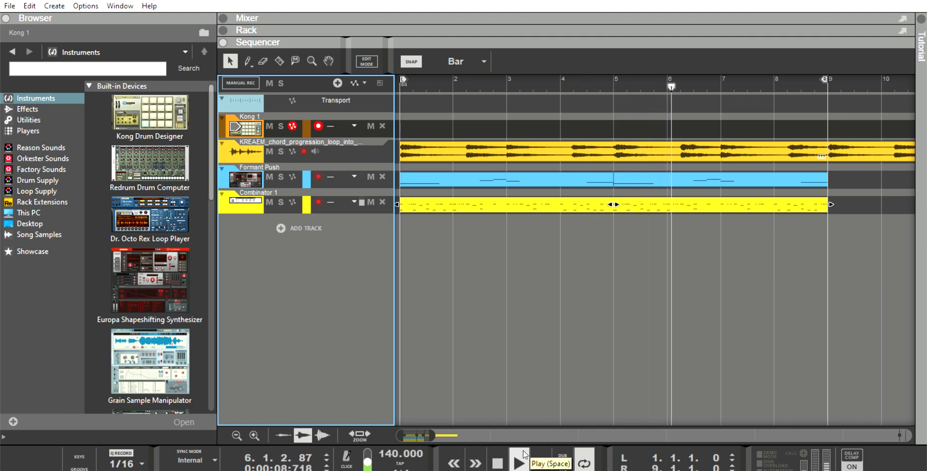
click(498, 459)
click(457, 449)
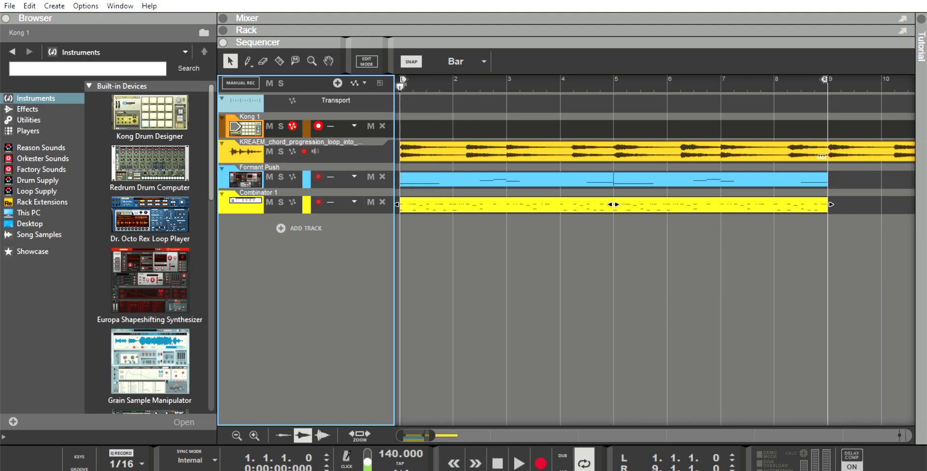